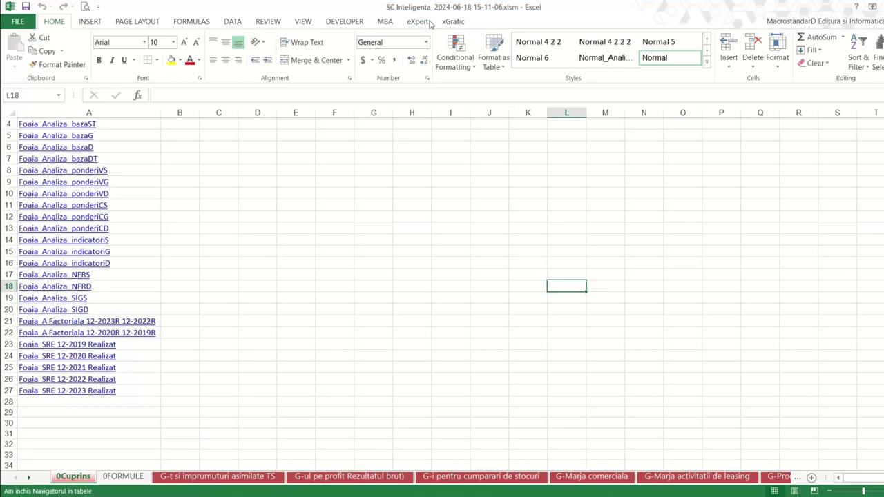
Use Navigator tabele to step through TAnaliza_bazaS16, TAnaliza_bazaD, TAnaliza_bazaD17 and TAnaliza_ponderiVS
click(418, 22)
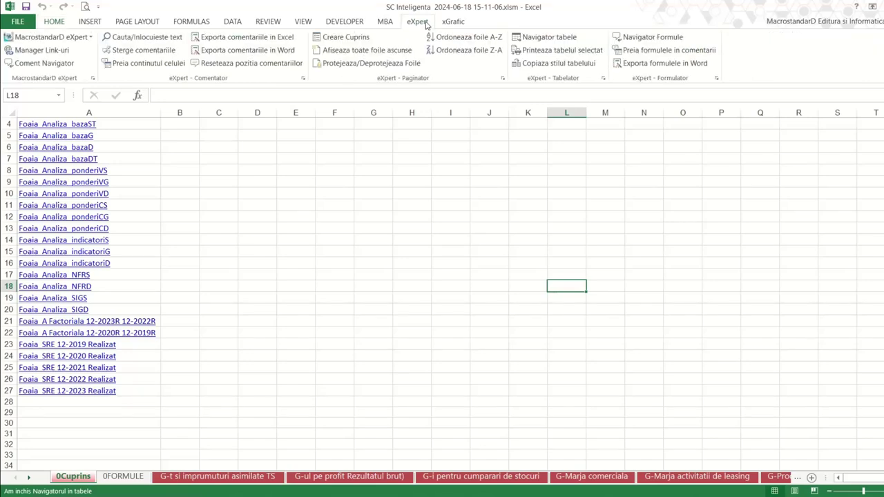
click(545, 38)
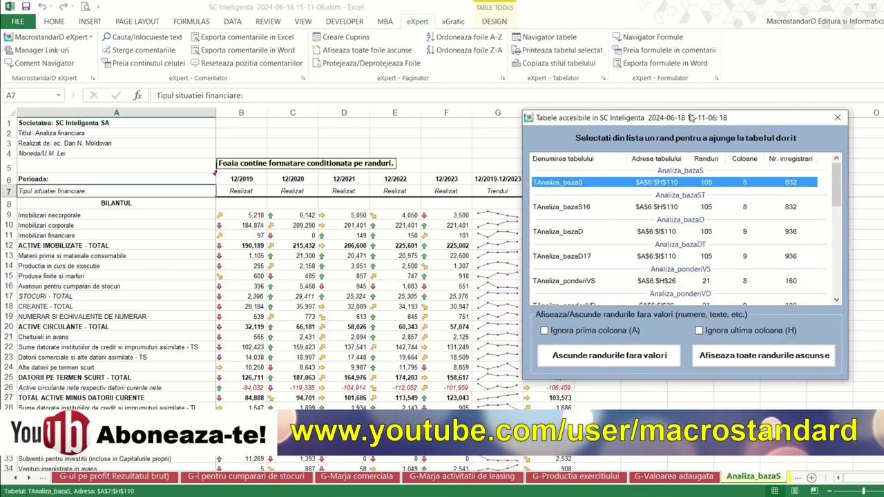
click(650, 207)
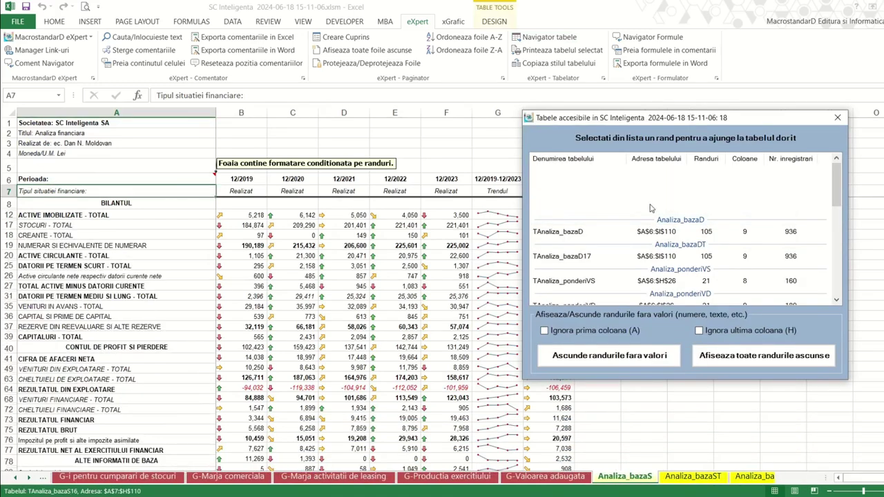
click(655, 233)
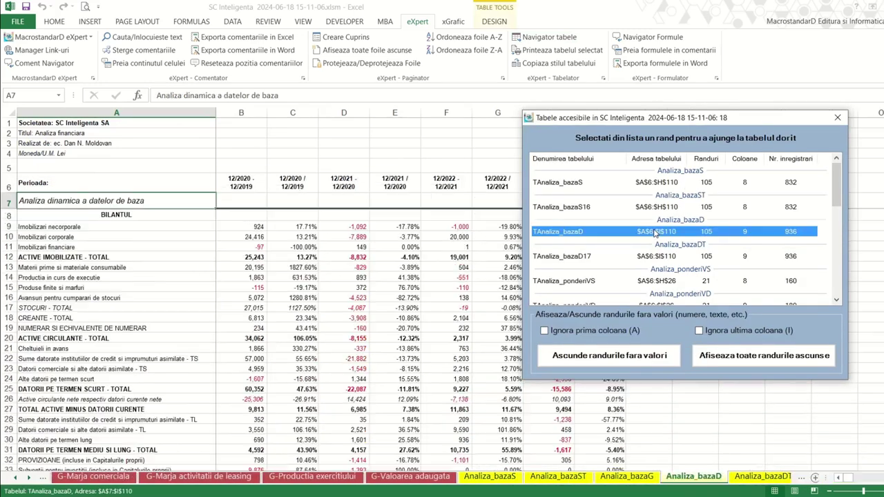
click(660, 258)
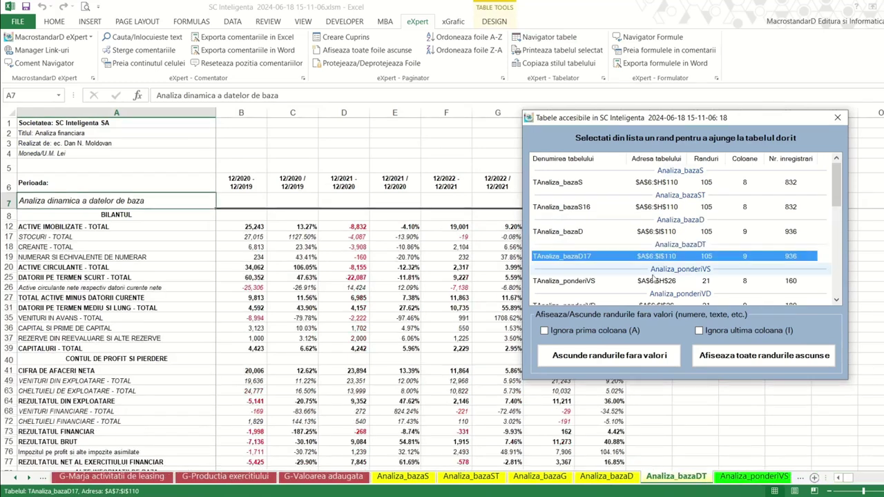
click(654, 281)
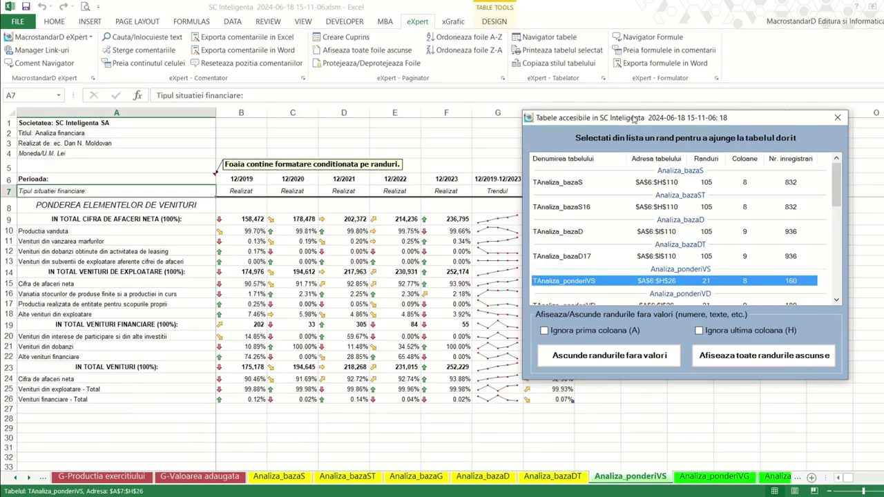
Continue to TAnaliza_ponderiVD and TAnaliza_ponderiCS, then close the table list
drag(633, 119, 709, 120)
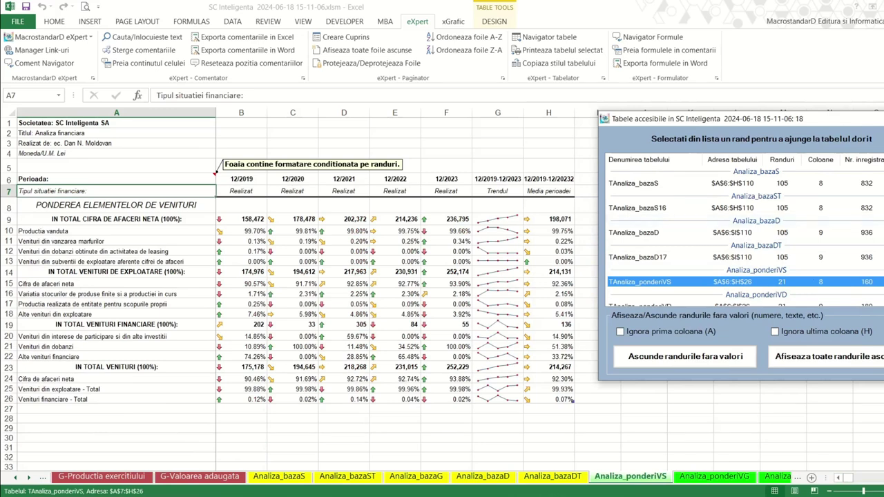
scroll(787, 256, down, 3)
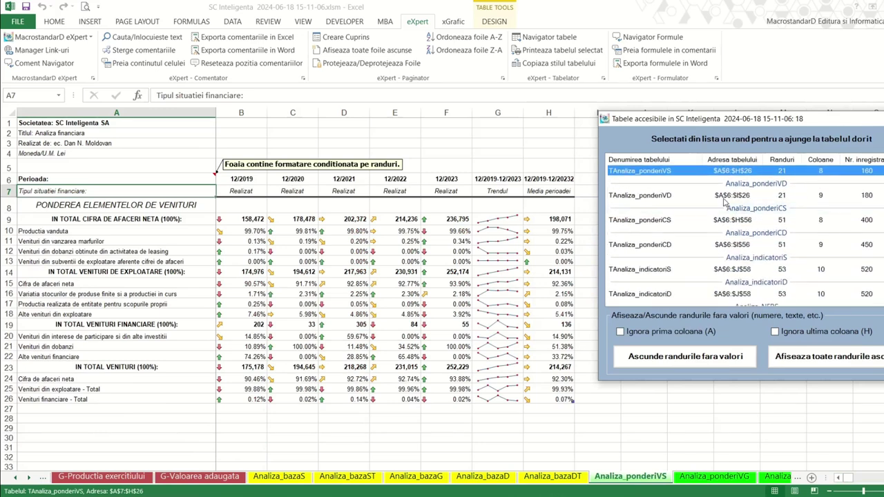
click(774, 196)
click(754, 221)
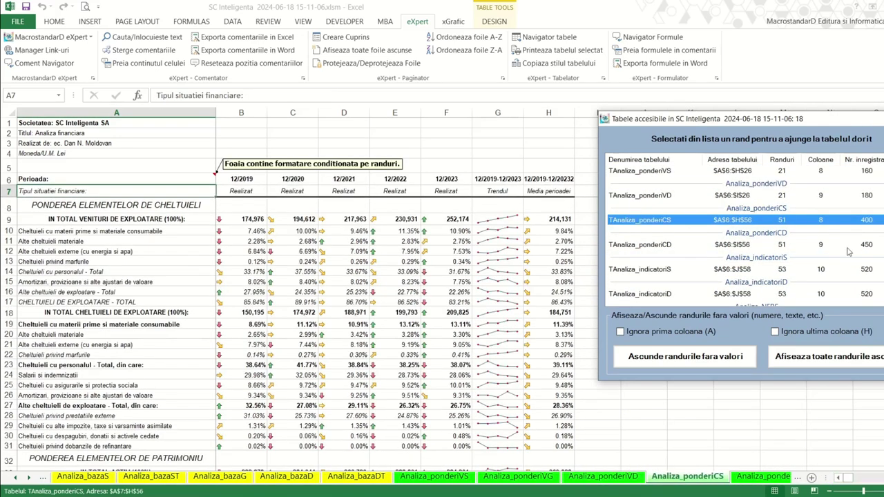
key(Escape)
click(494, 22)
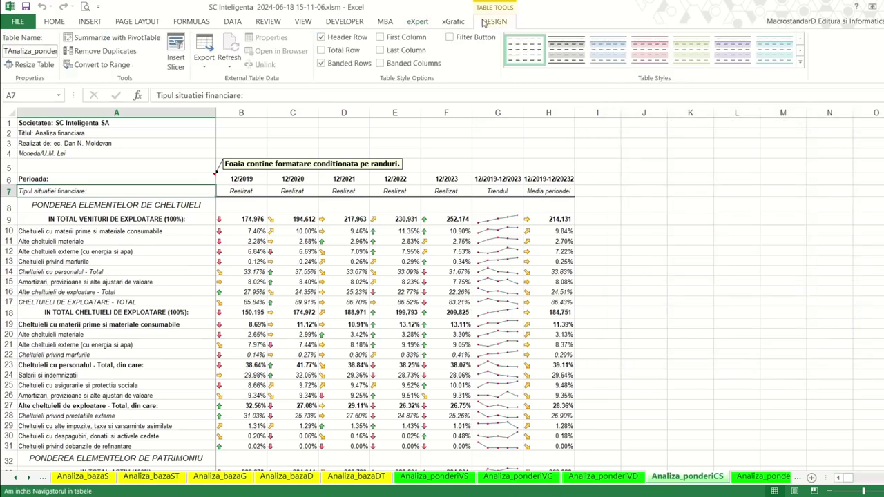
Apply the blue Medium banded table style to the Analiza_ponderiCS table
click(800, 62)
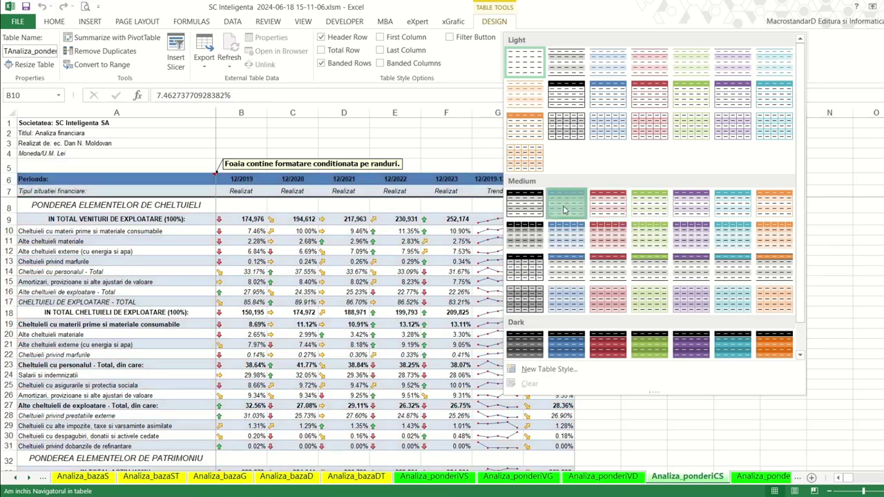
click(565, 201)
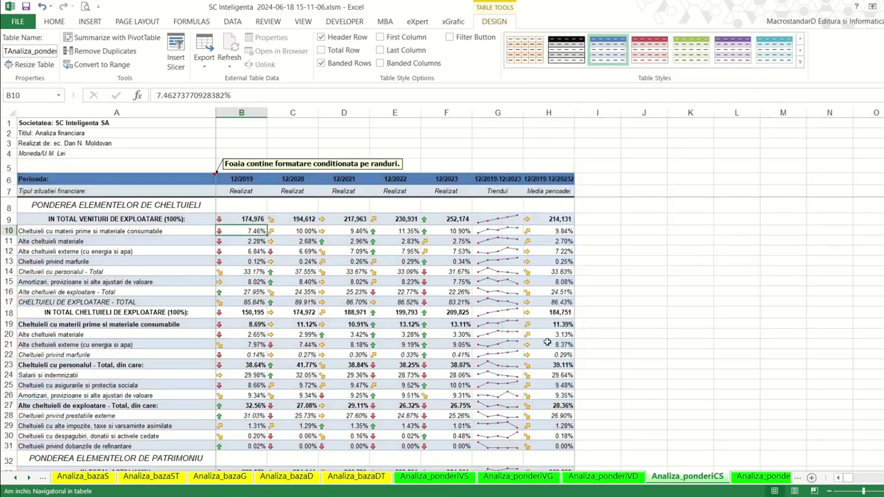
click(418, 21)
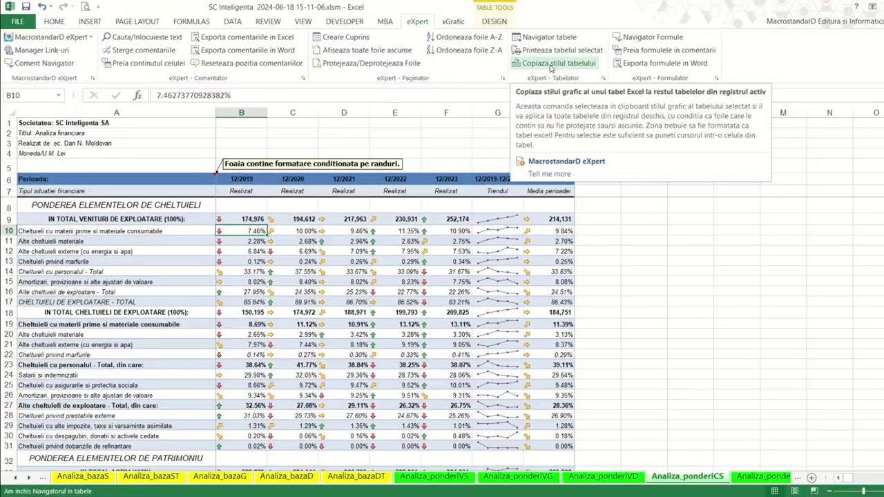
Copy the TableStyleMedium2 style with Copiaza stilul tabelului, answering Yes for all tables
click(552, 64)
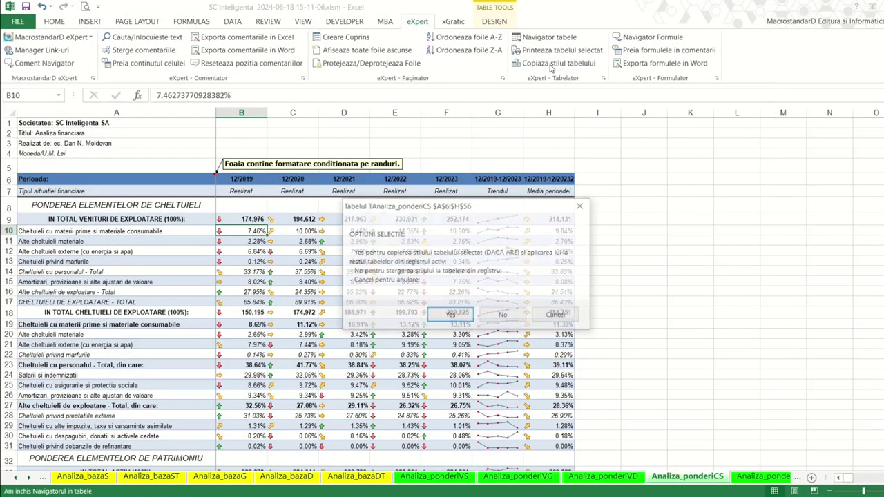
click(448, 320)
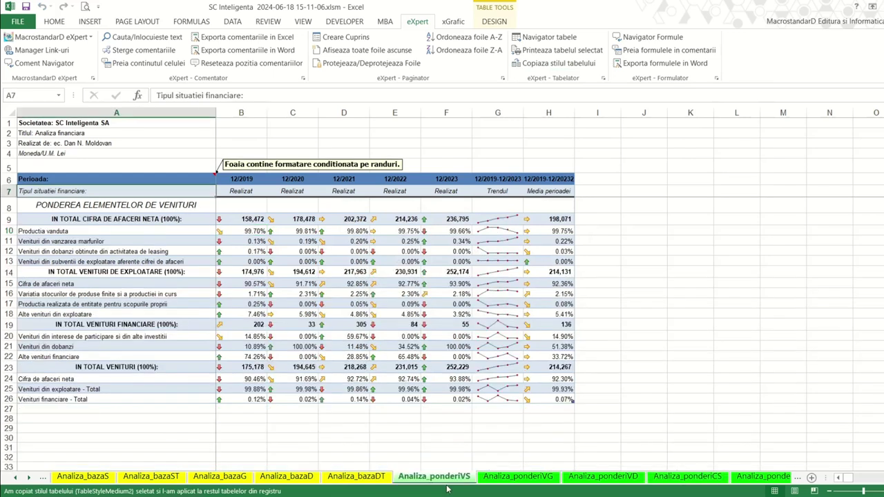
click(549, 37)
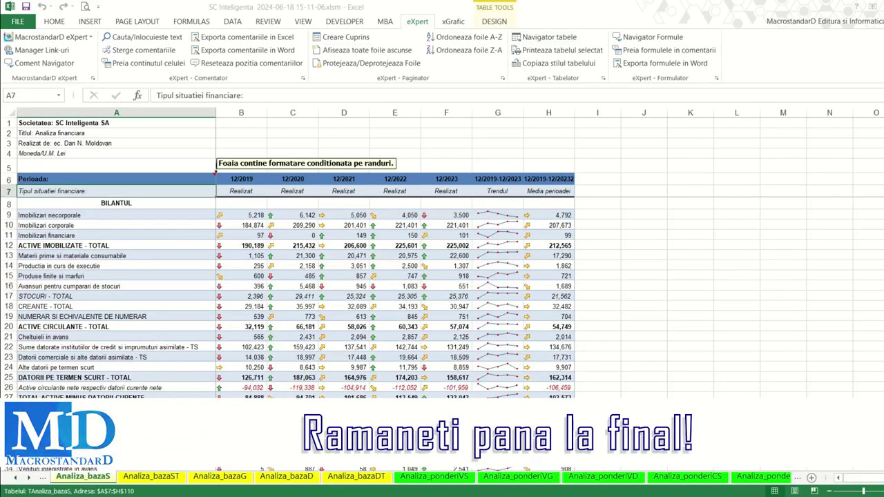
Check the styles of TAnaliza_bazaS16, TAnaliza_bazaD and TAnaliza_bazaD17 in the navigator
click(718, 211)
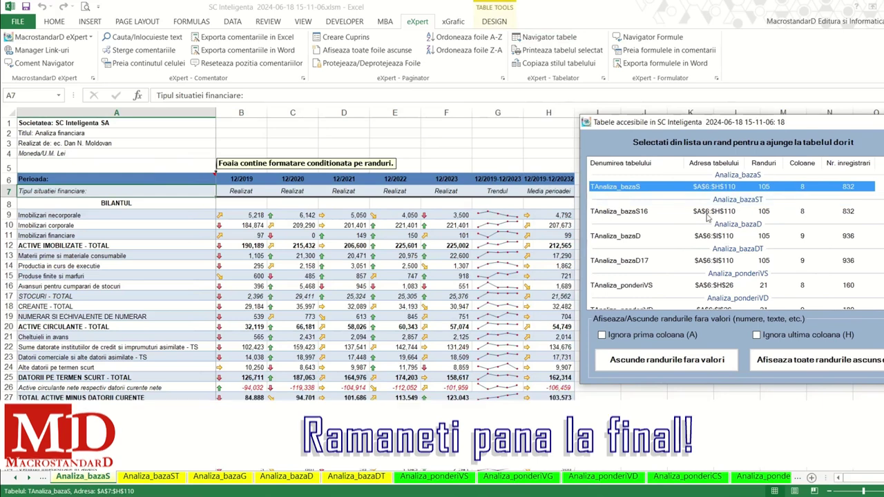
click(725, 237)
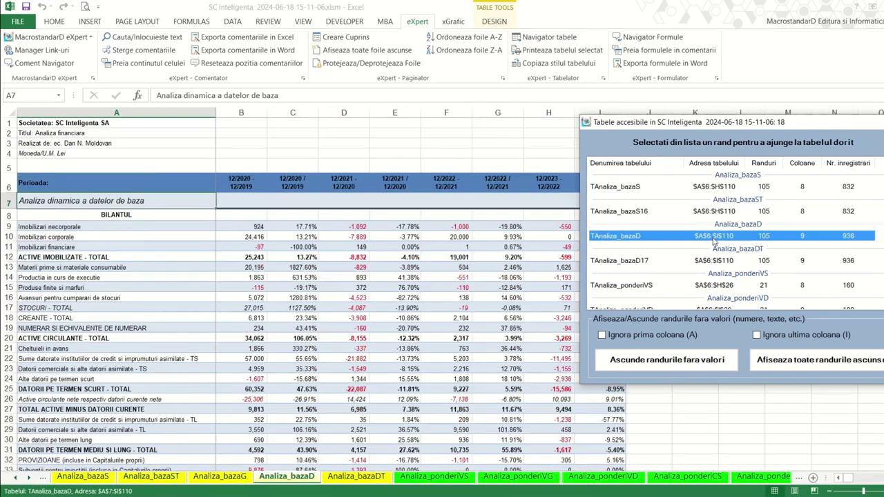
click(718, 261)
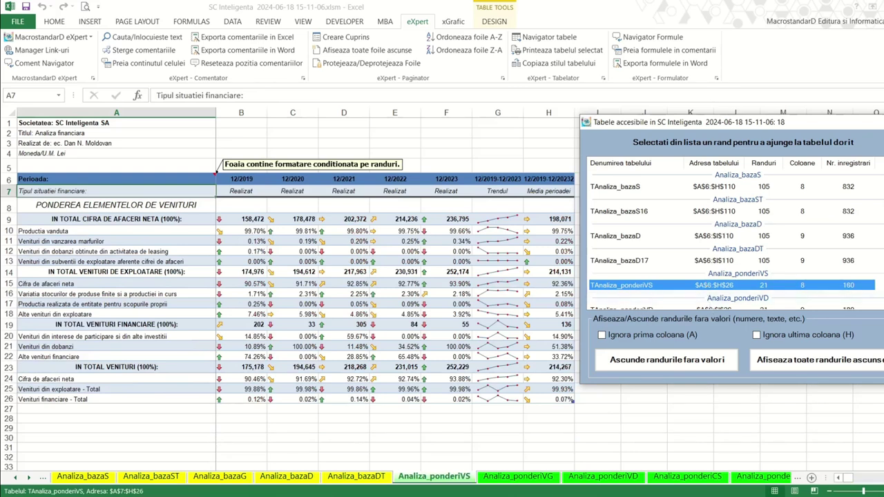
Remove the table style from every table, answering No in Copiaza stilul tabelului
click(621, 308)
click(552, 63)
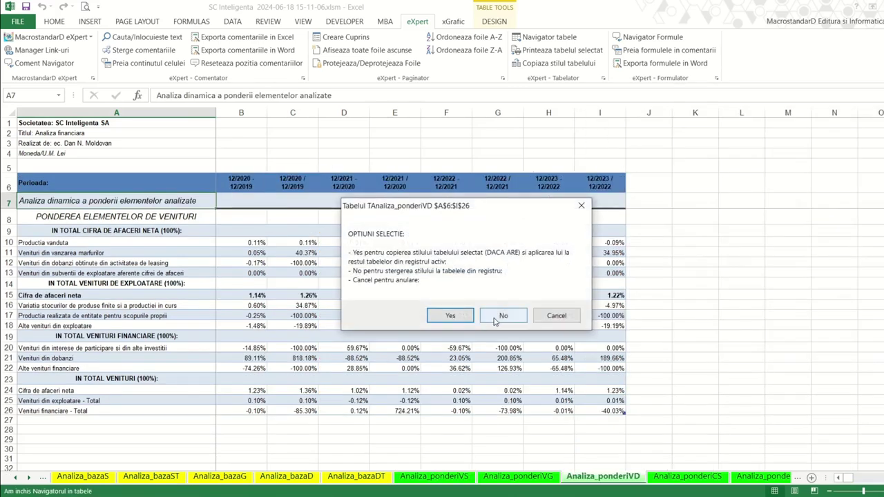
click(503, 316)
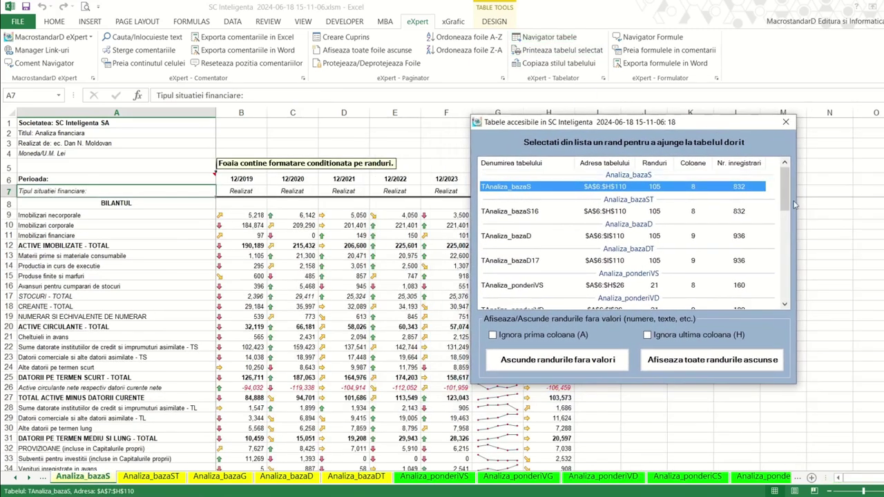
Review the unstyled TAnaliza_bazaS16, bazaD, bazaD17 and ponderiVS tables, then close the navigator
click(694, 209)
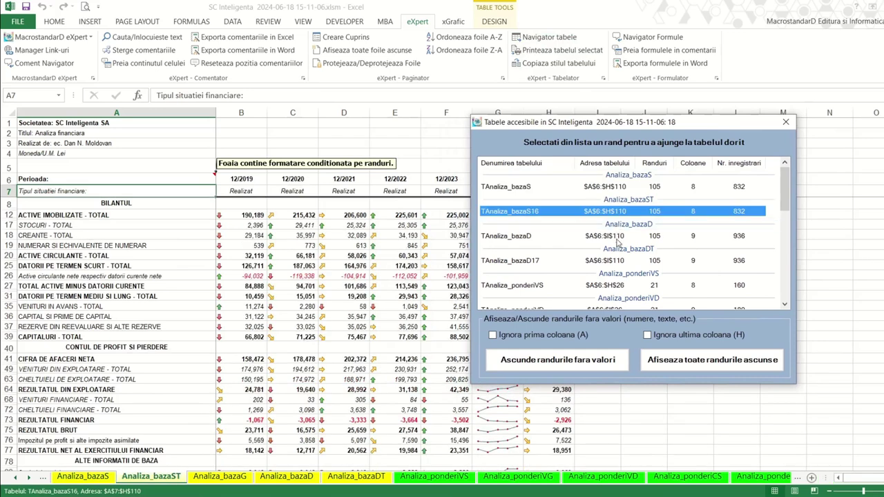
click(602, 239)
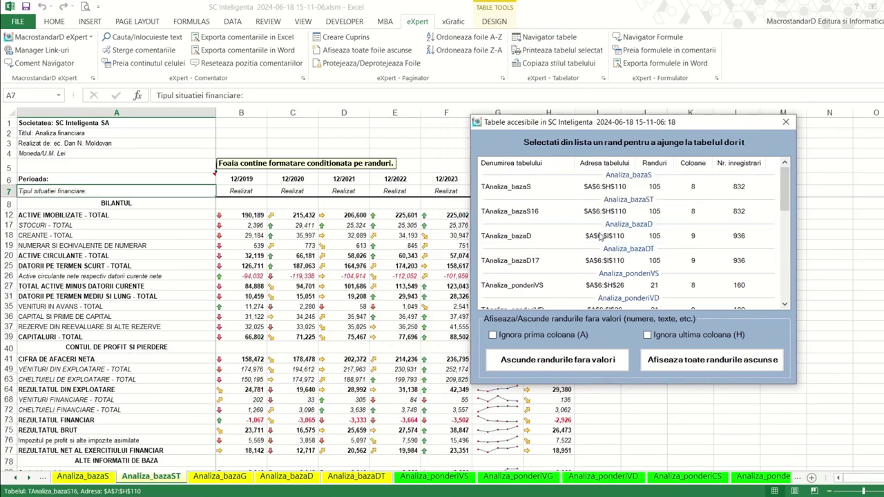
click(605, 261)
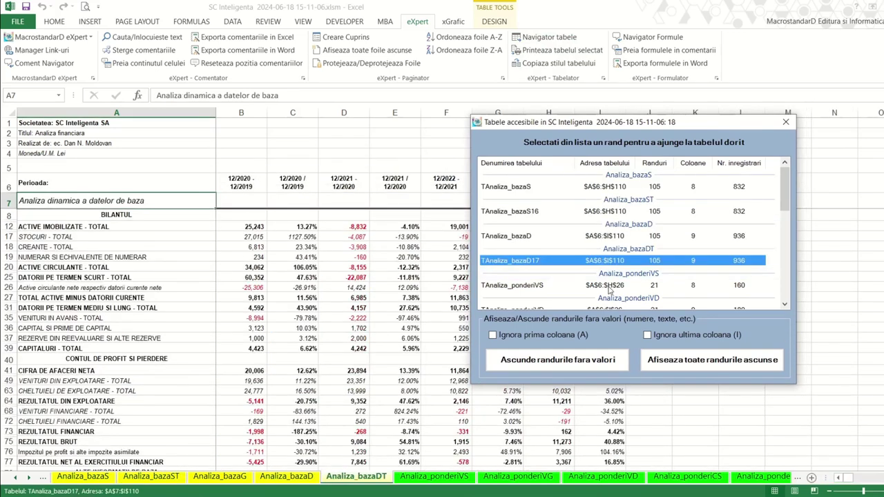
click(605, 285)
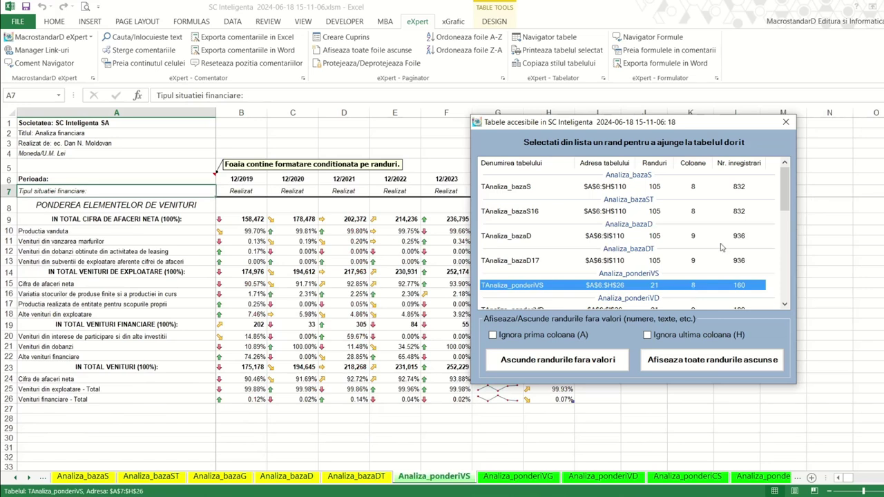
click(785, 123)
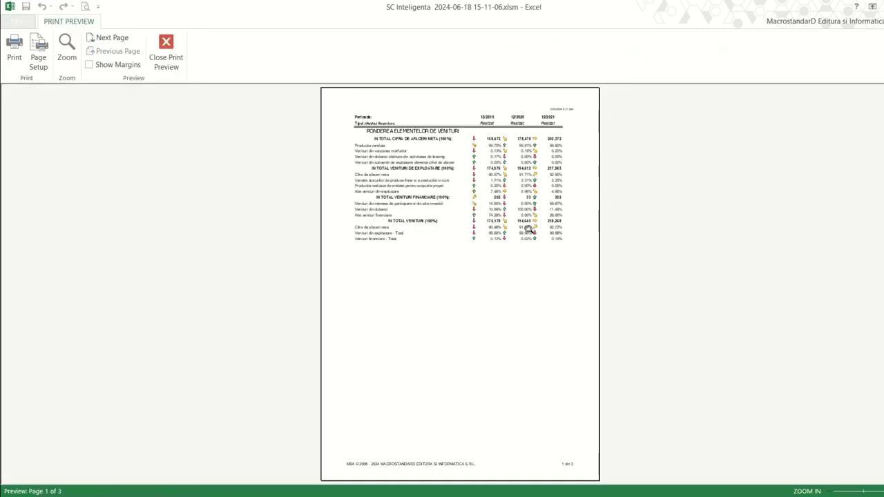
Preview the selected table as a printed page with Printeaza tabelul selectat, zooming in
click(529, 229)
click(529, 229)
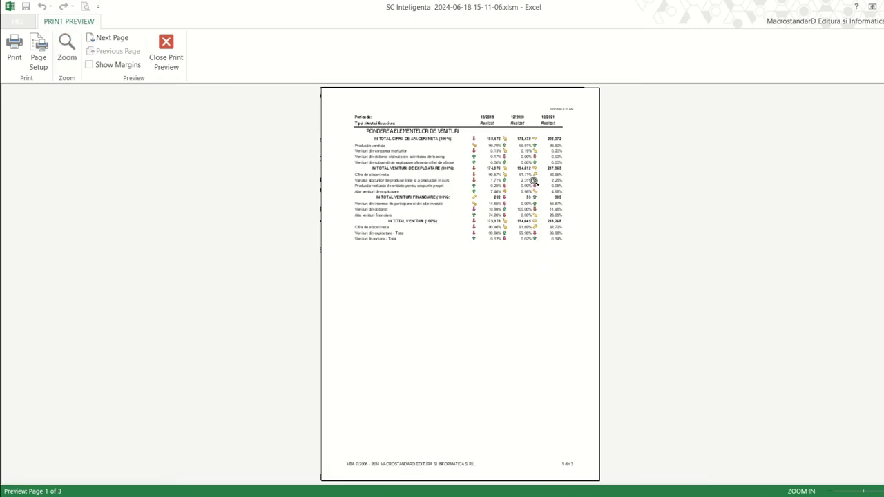
click(532, 54)
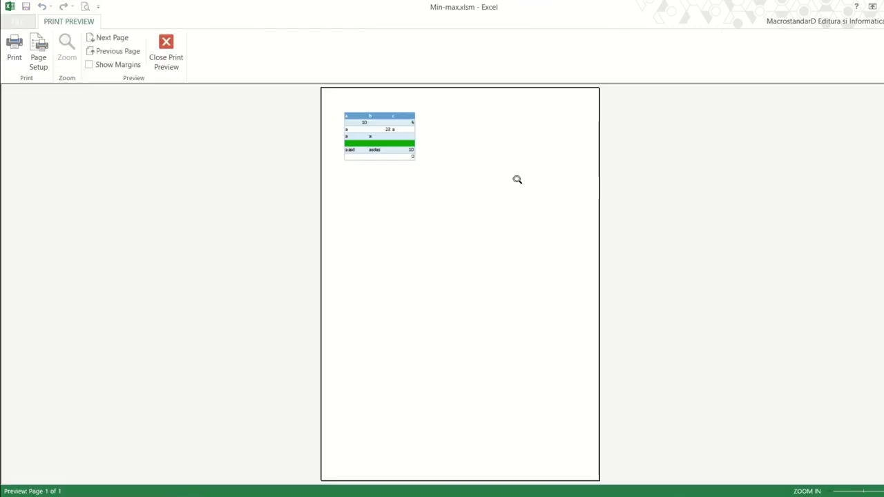
click(401, 136)
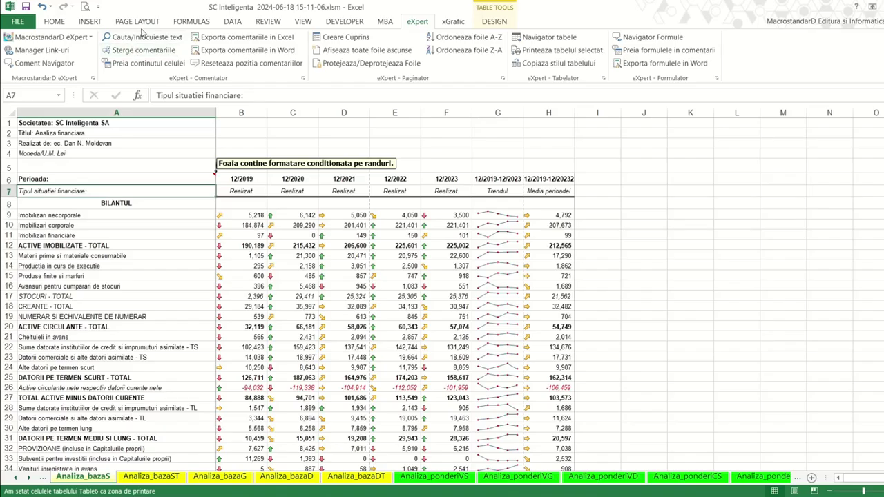
click(138, 21)
click(187, 67)
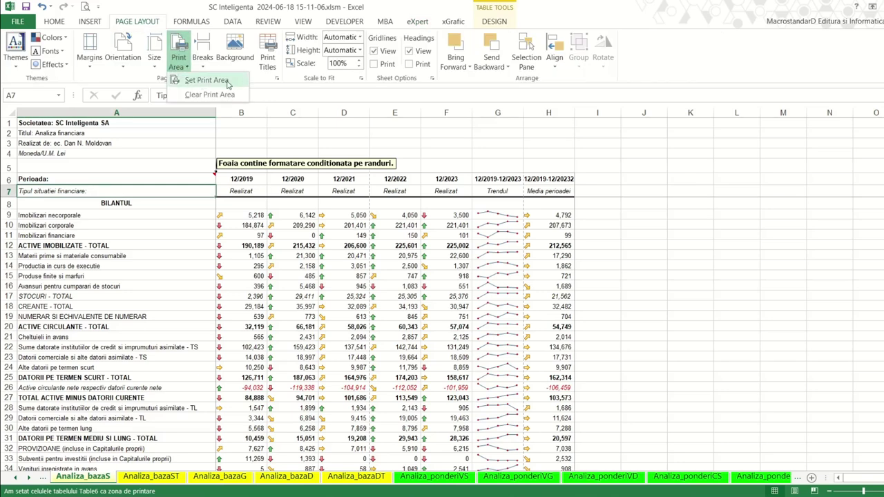
click(206, 81)
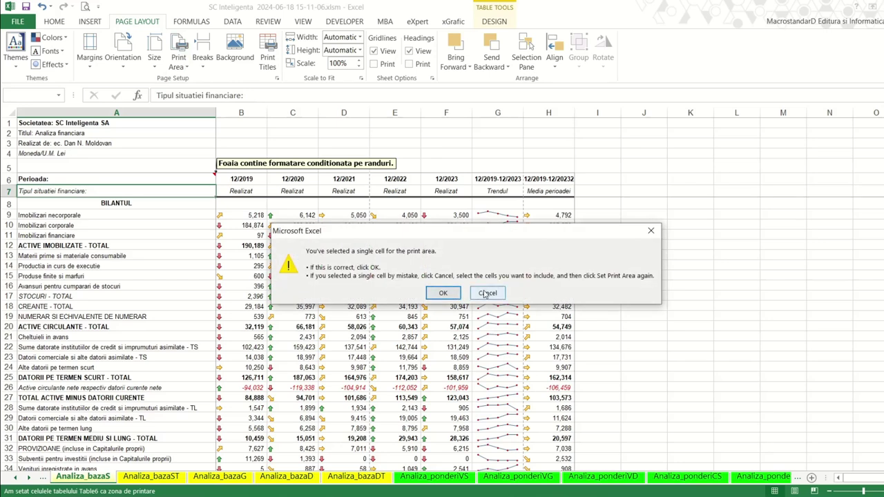
click(487, 293)
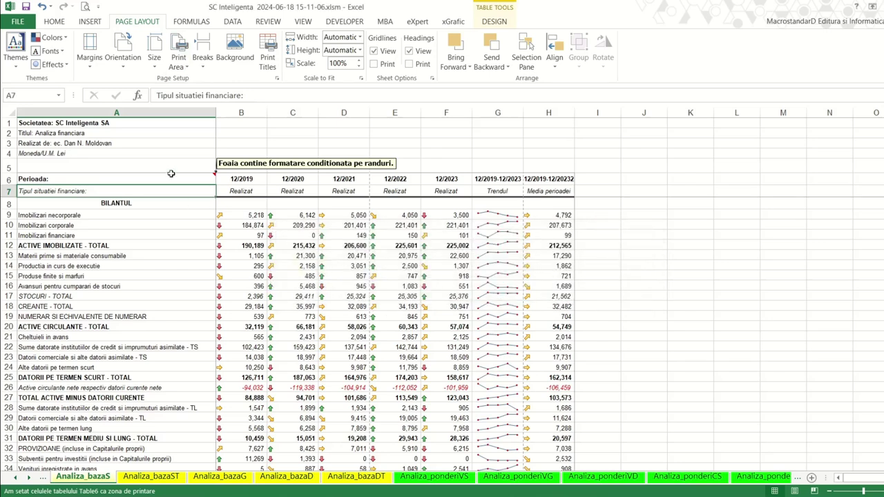
drag(170, 173, 503, 349)
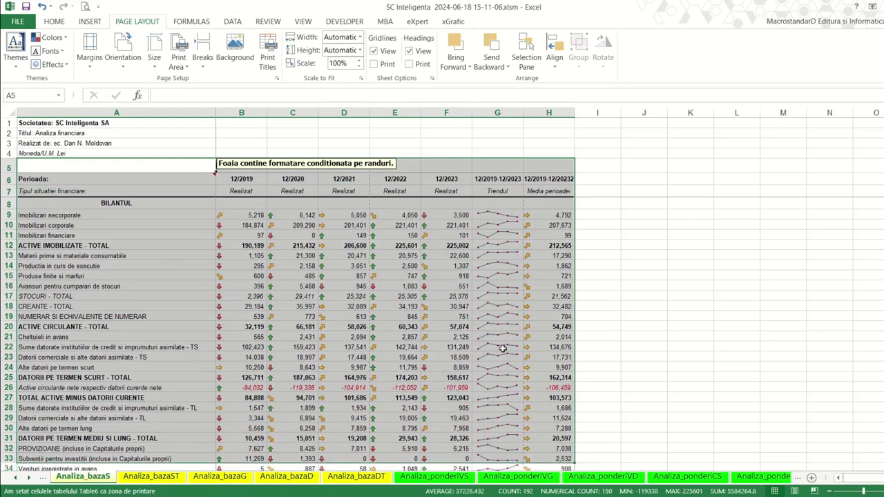
scroll(503, 349, down, 5)
scroll(508, 324, down, 5)
scroll(509, 324, up, 6)
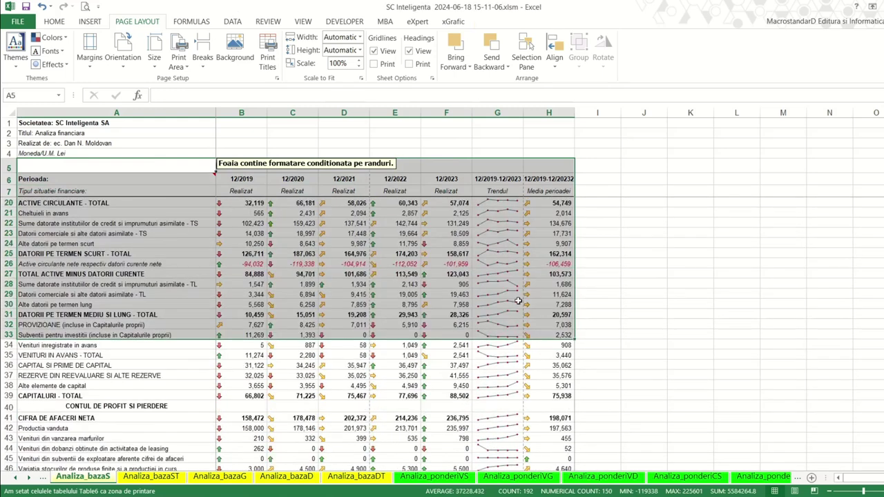
scroll(524, 286, up, 4)
click(625, 158)
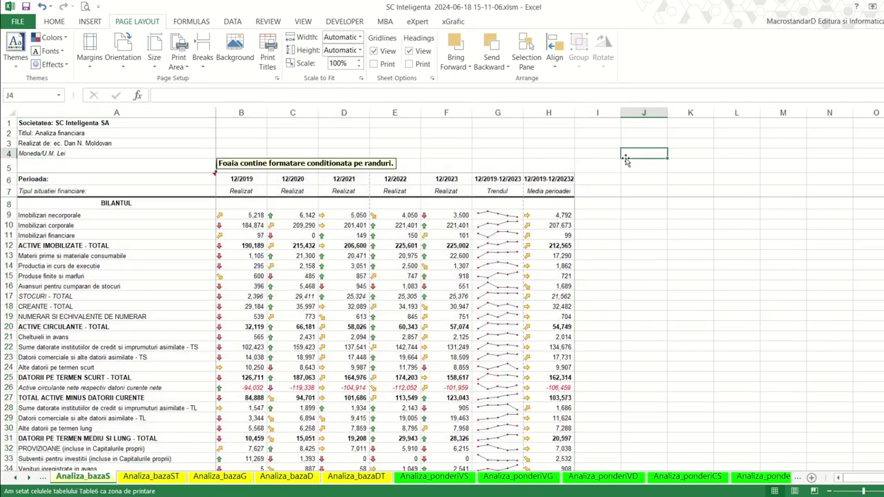
In Navigator tabele, tick Ignora prima coloana, untick Ignora ultima coloana, then close it
click(416, 22)
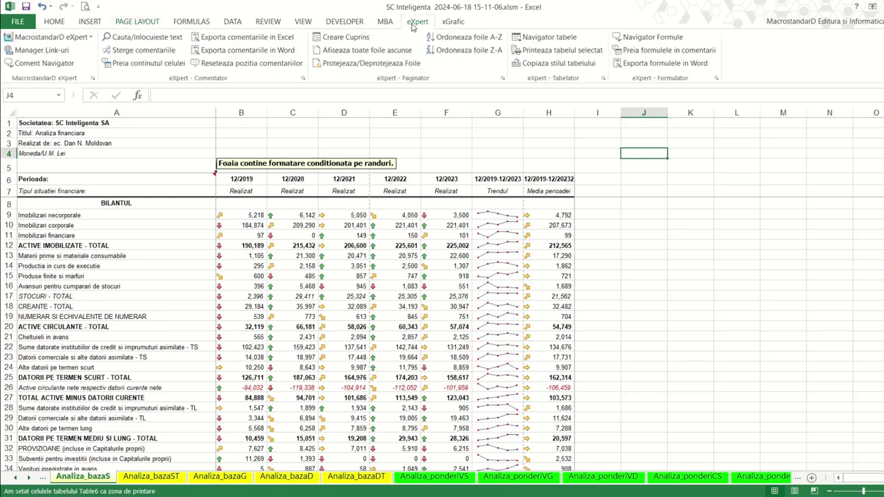
click(547, 39)
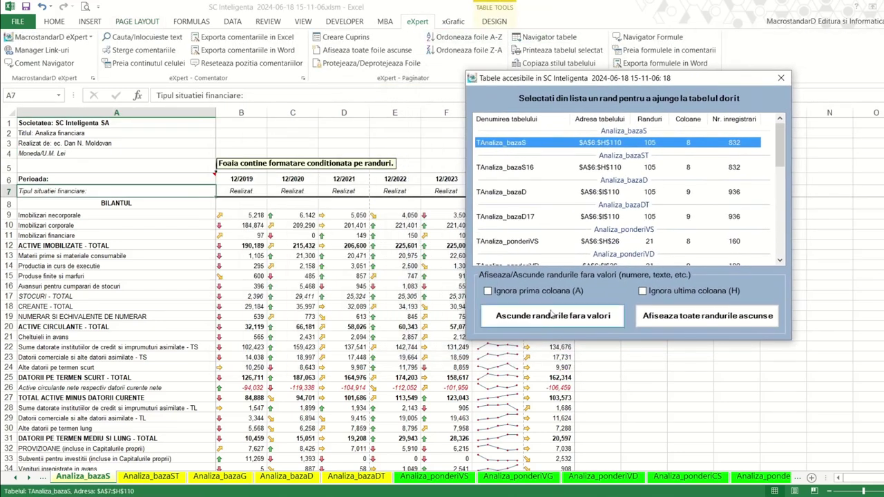
click(535, 293)
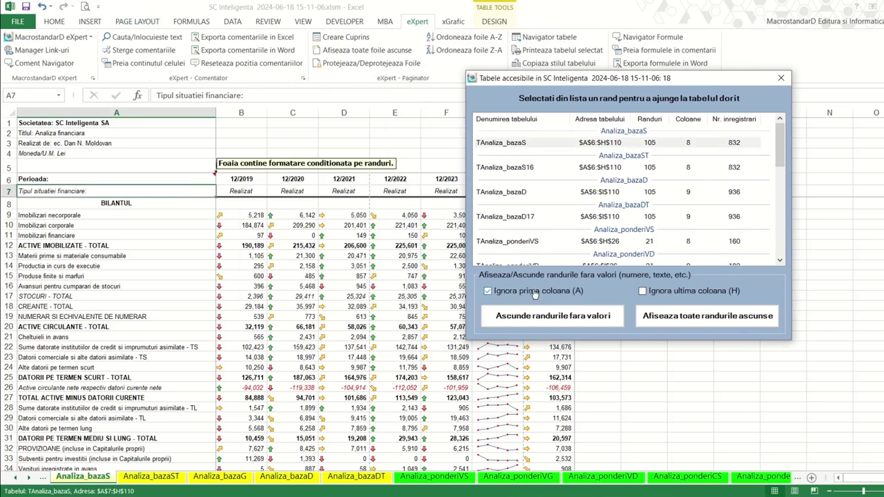
click(676, 294)
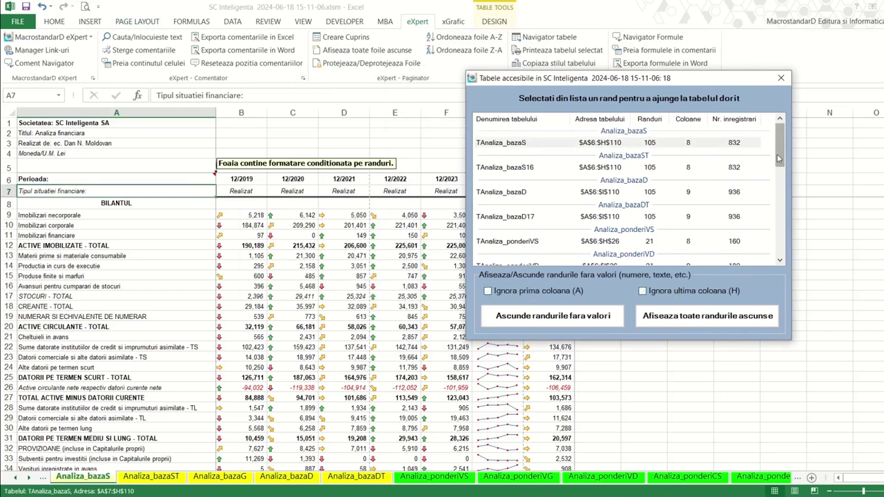
mouse_move(780, 143)
mouse_down()
mouse_move(791, 259)
mouse_move(781, 135)
mouse_up()
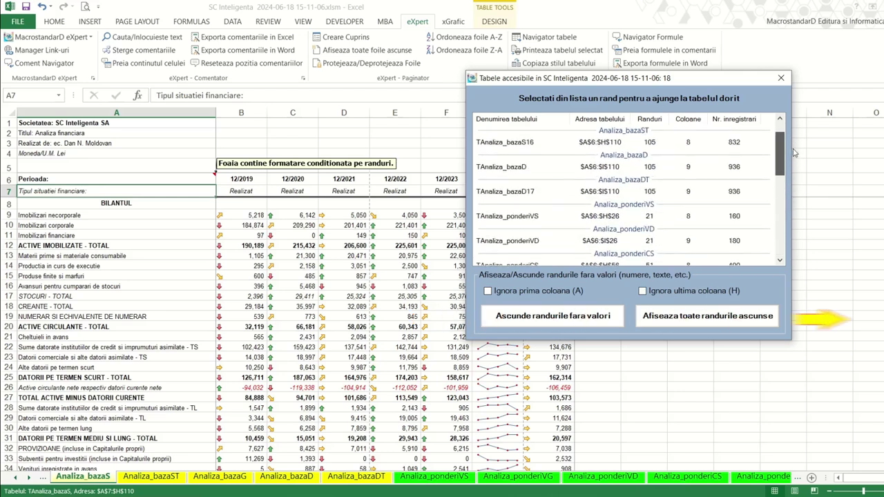
click(781, 80)
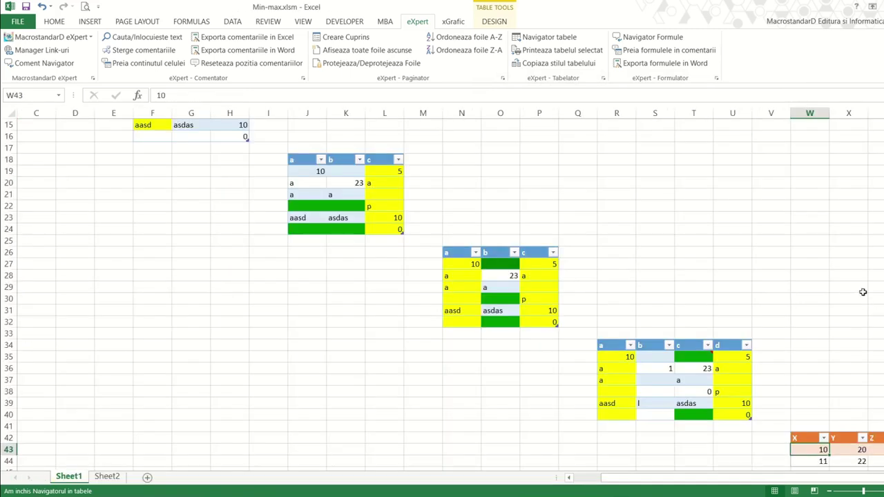
Select the empty green cells B6:D6, G14:H14, J22:K22, J24:K24, O27 and O30
scroll(442, 290, up, 2)
scroll(442, 290, up, 3)
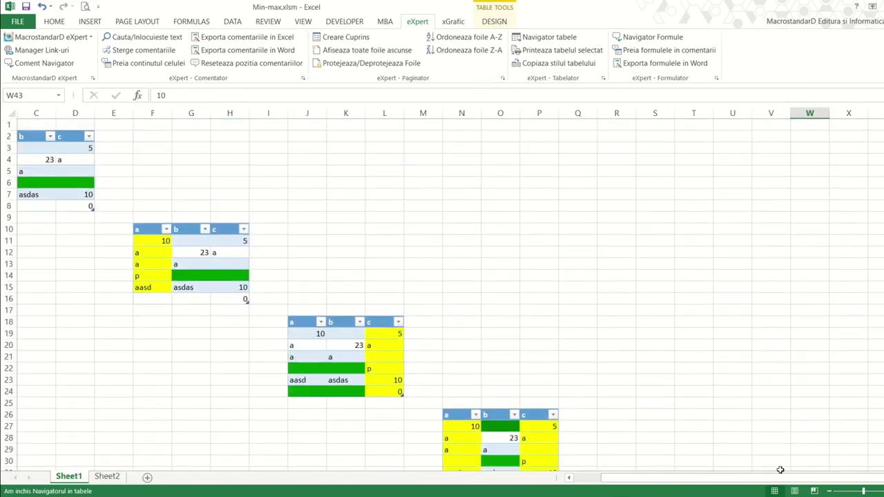
drag(764, 477, 681, 478)
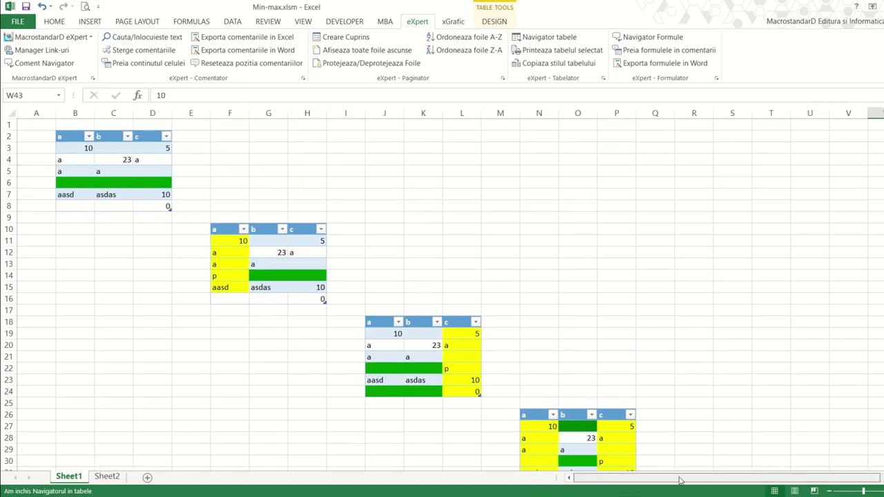
click(68, 184)
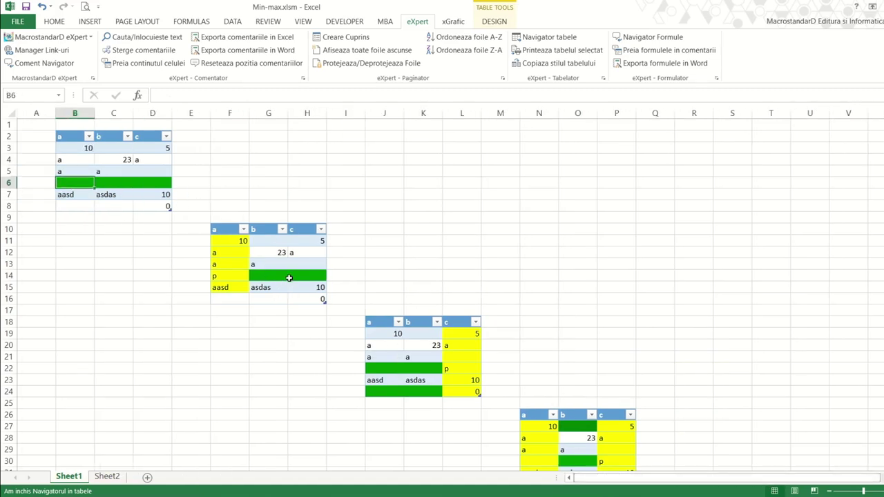
drag(151, 181, 83, 184)
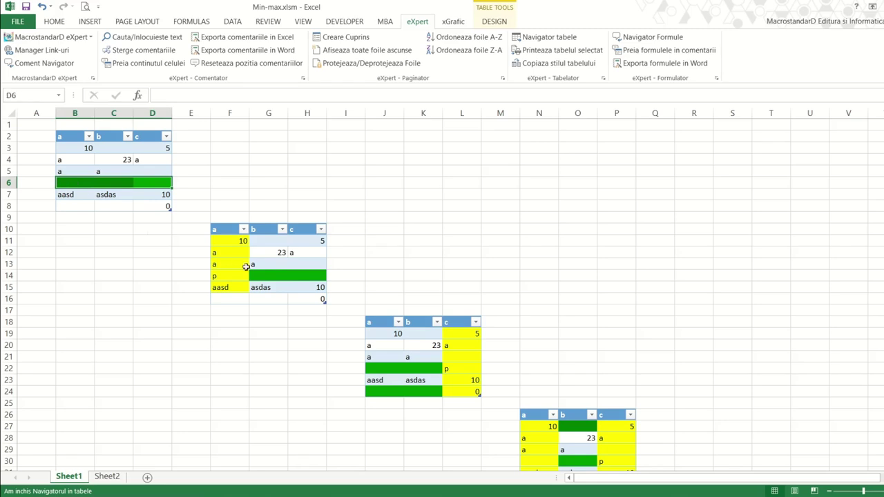
drag(269, 275, 306, 276)
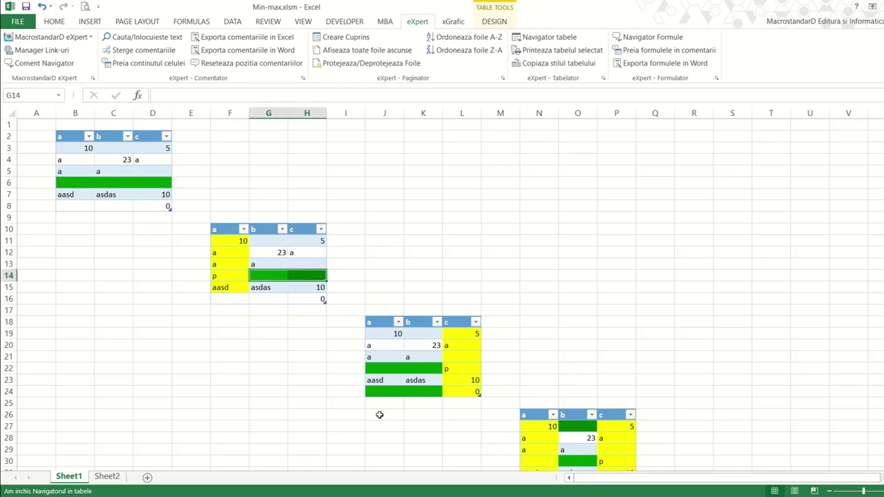
drag(427, 368, 389, 367)
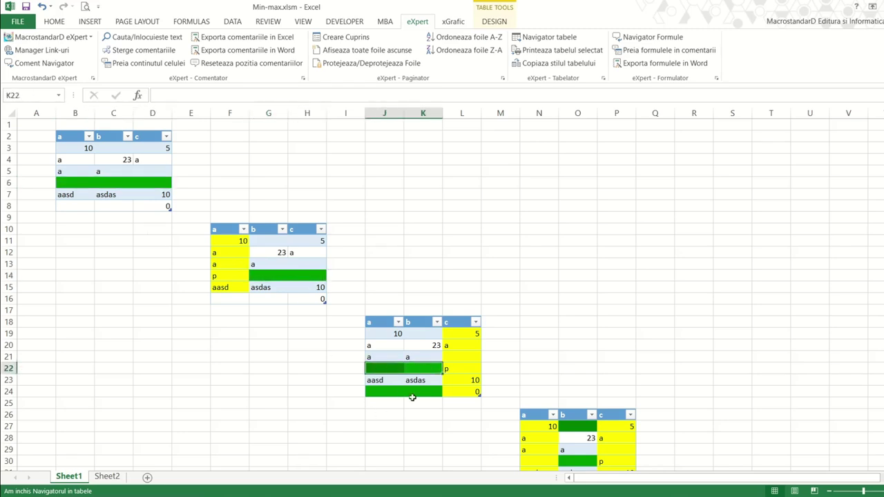
drag(420, 393, 374, 393)
click(569, 430)
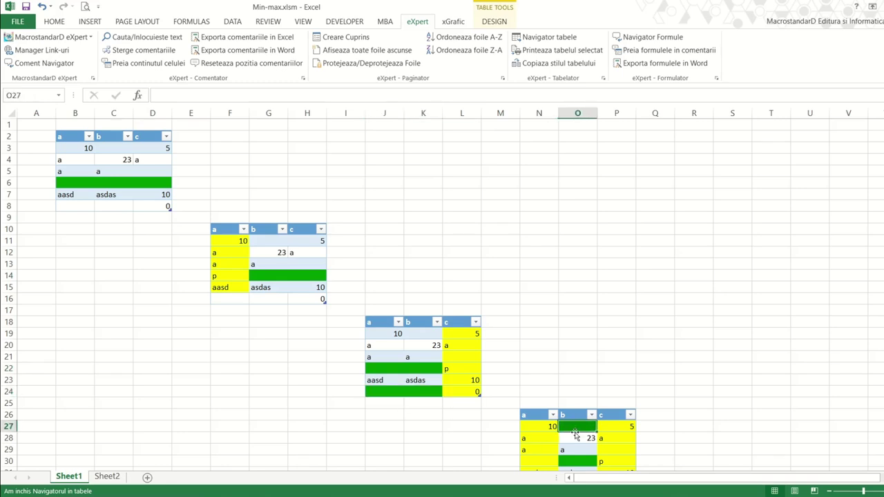
click(570, 465)
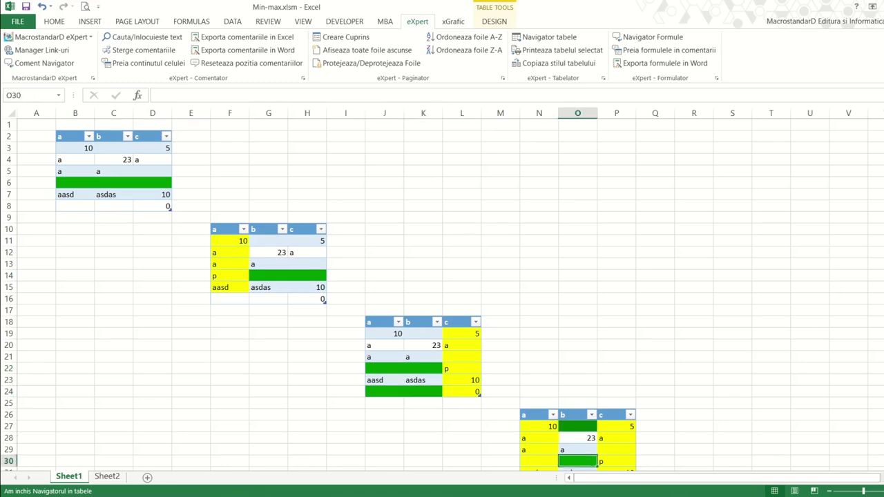
Scroll down to select the four-column table and its empty cell T40
scroll(442, 295, down, 3)
scroll(442, 295, down, 1)
scroll(442, 295, up, 5)
scroll(759, 387, down, 3)
scroll(760, 387, down, 1)
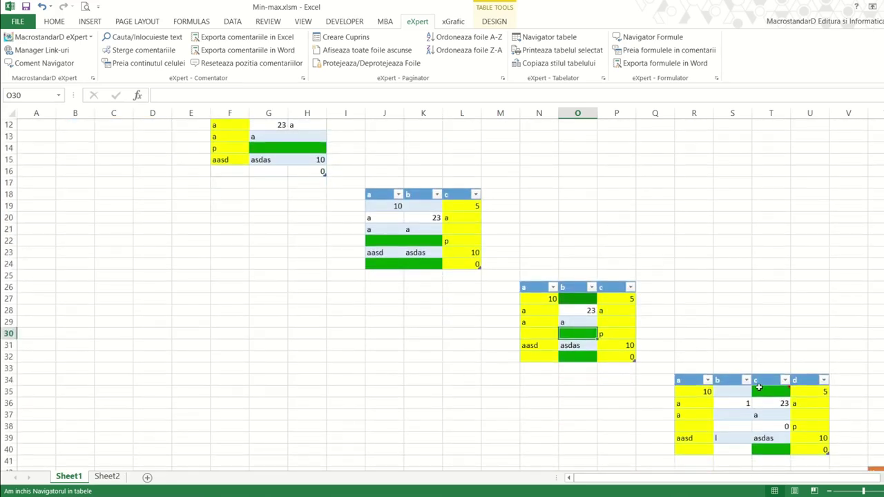
click(767, 390)
key(ctrl+a)
click(771, 449)
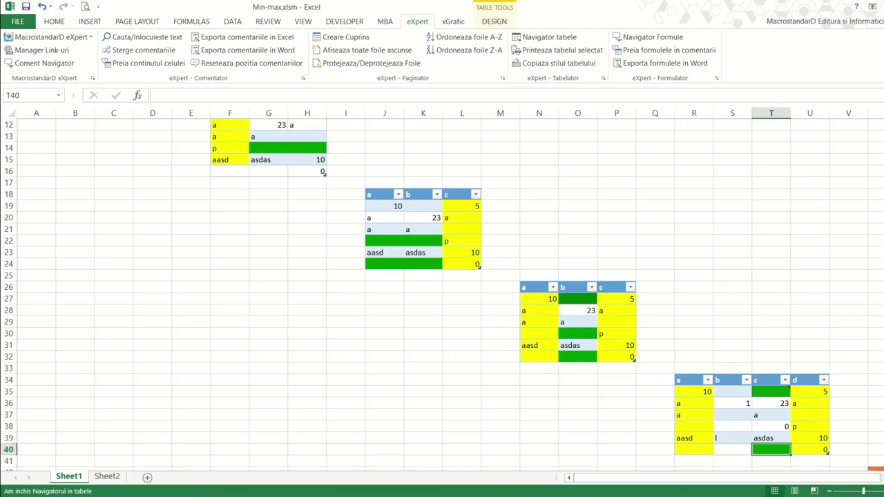
scroll(442, 295, up, 4)
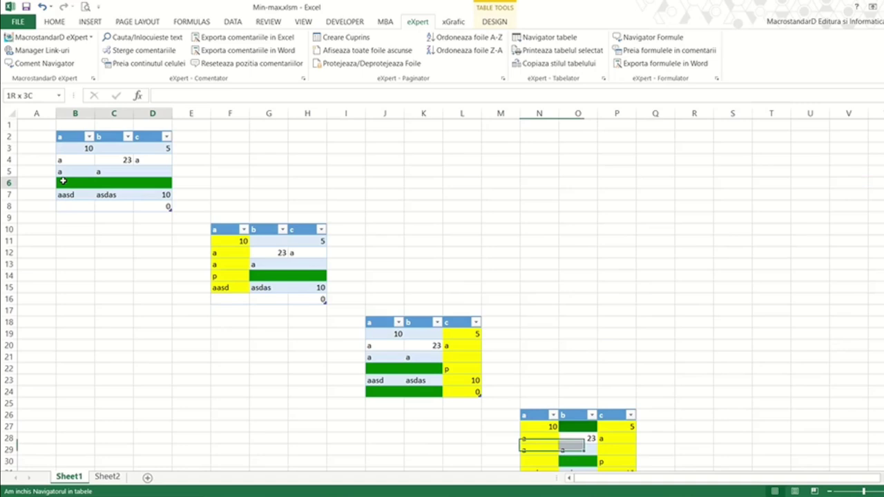
Hide Table1's empty row, then unhide it
click(414, 326)
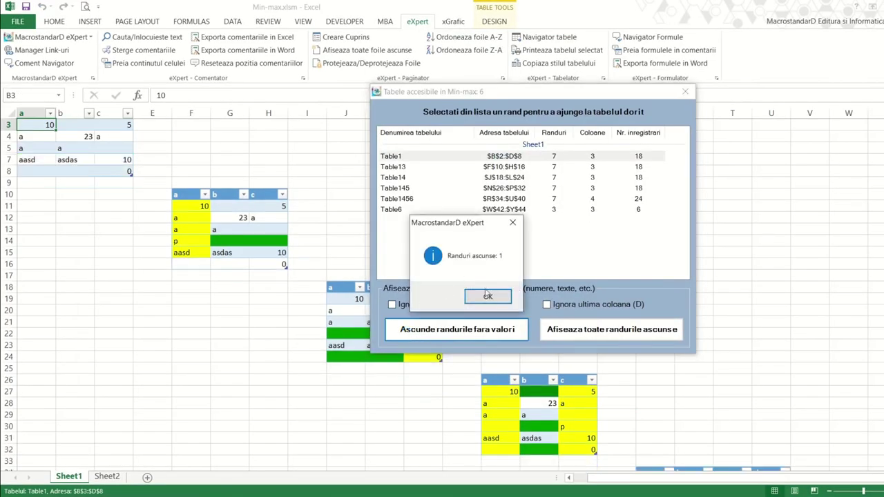
click(486, 296)
click(612, 329)
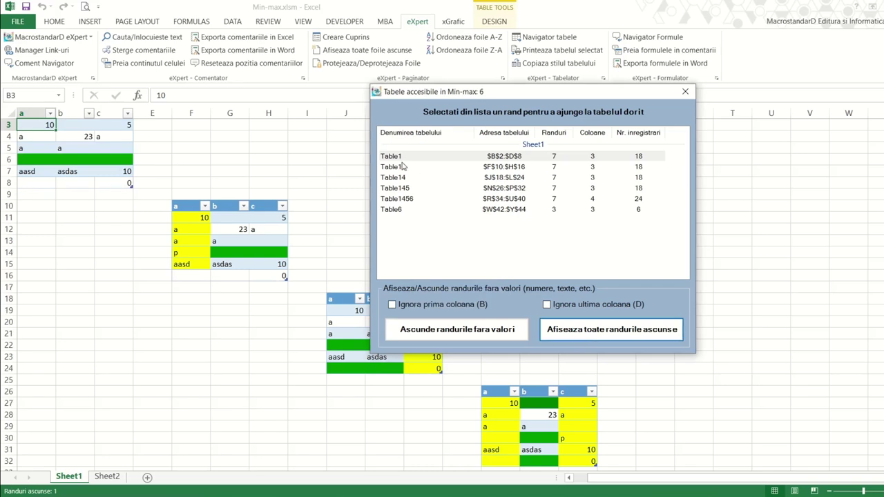
Hide Table13's empty rows ignoring first column F, then unhide row 14
click(404, 166)
click(423, 306)
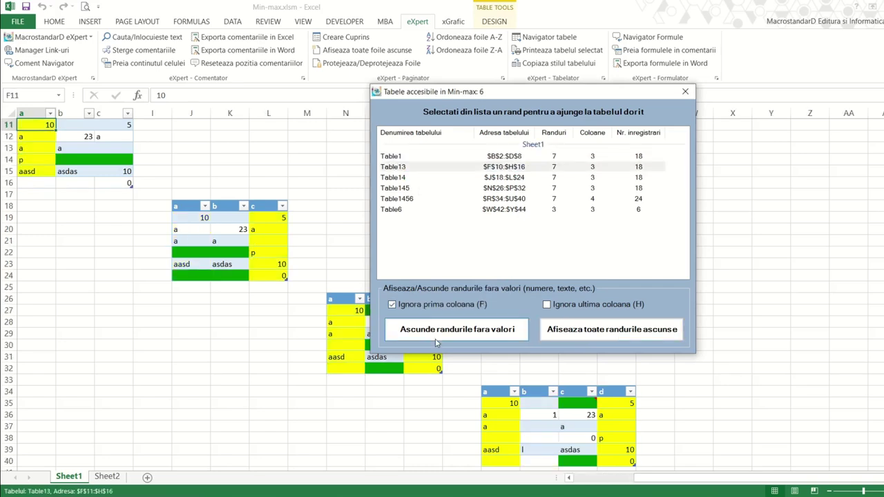
click(431, 329)
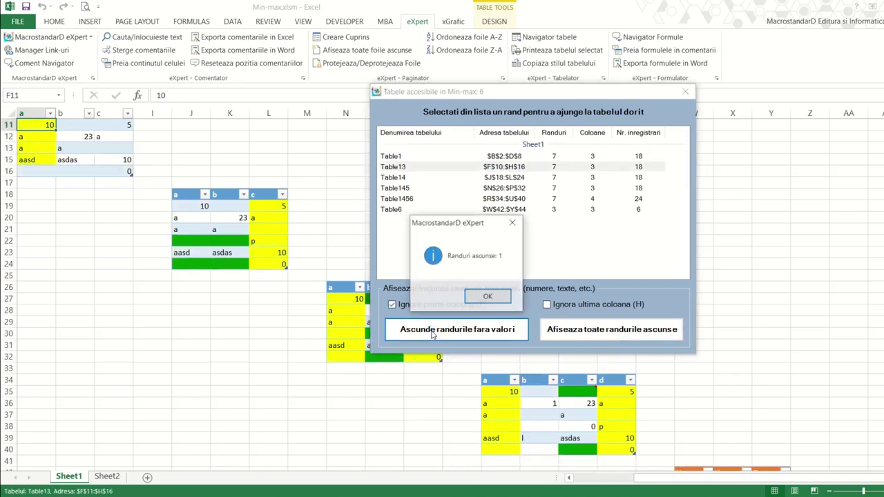
click(486, 295)
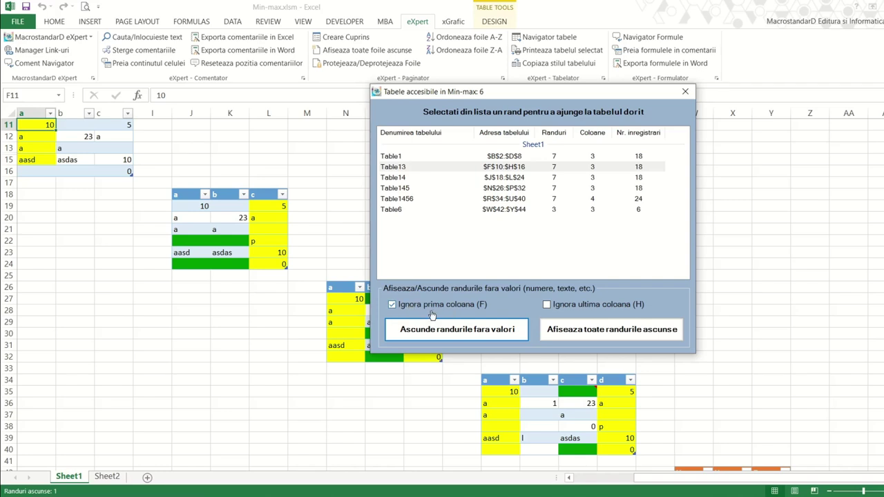
click(426, 307)
click(574, 331)
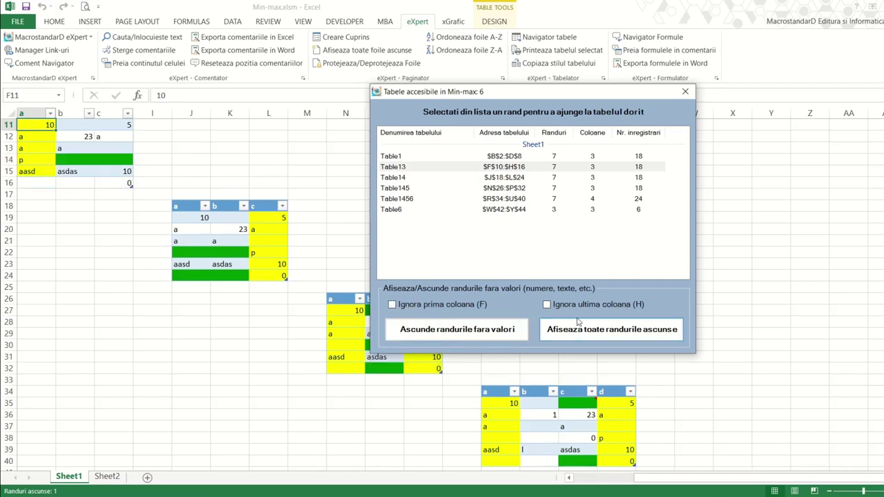
Hide Table14's two empty rows with last column L ignored
click(397, 178)
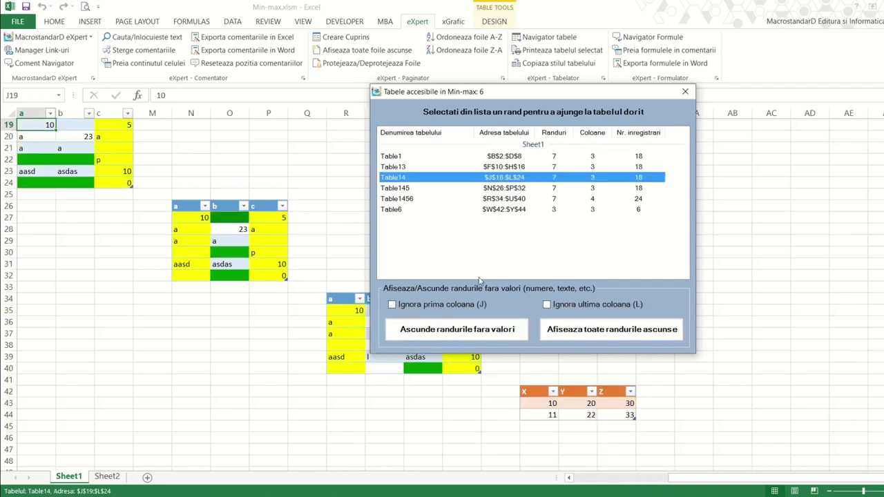
click(563, 305)
click(460, 331)
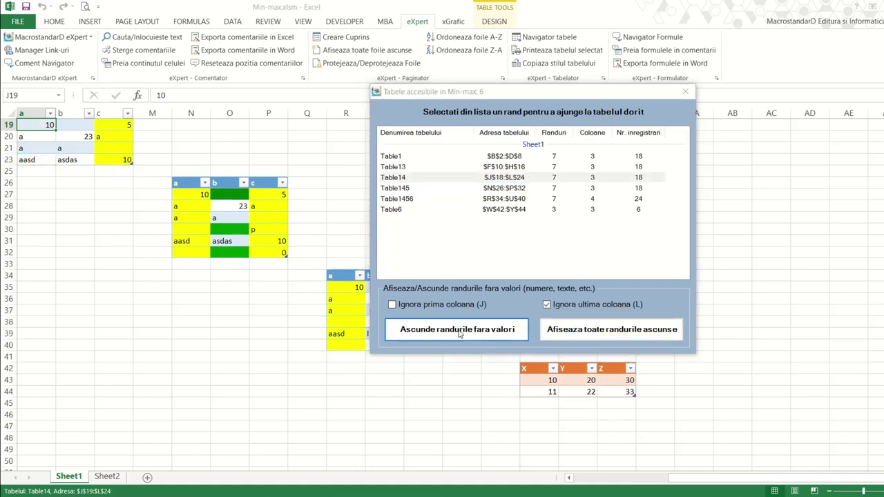
click(488, 296)
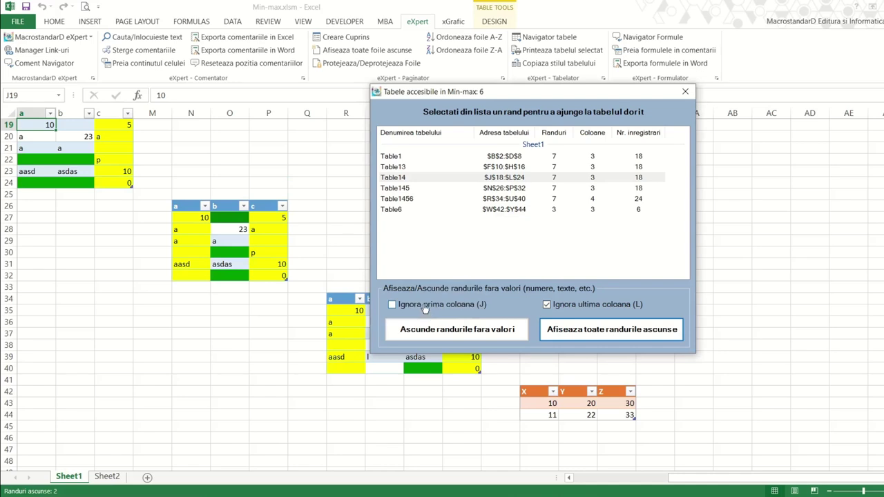
Select Table145 and try hiding its rows without values
mouse_move(477, 98)
mouse_down()
mouse_move(690, 116)
mouse_move(667, 100)
mouse_up()
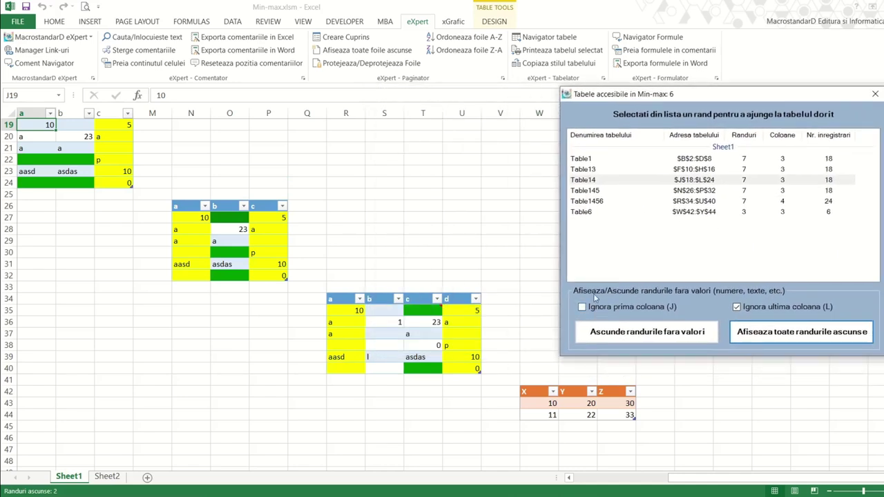
click(588, 190)
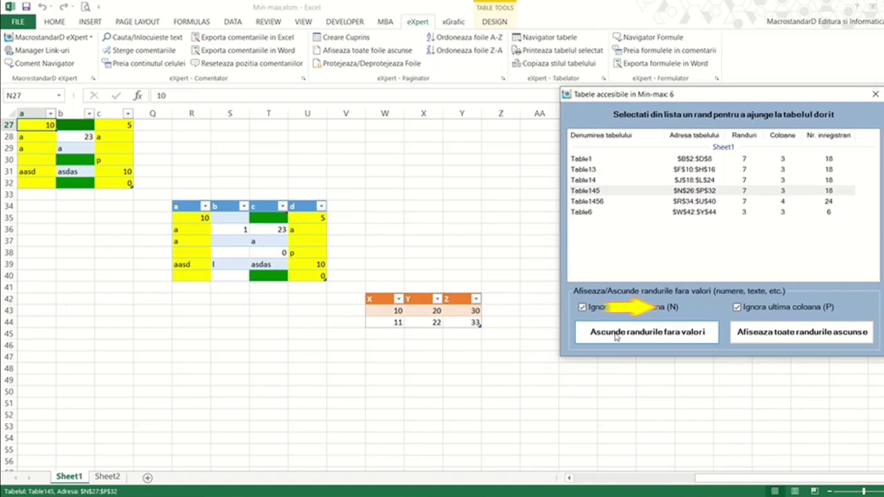
click(616, 335)
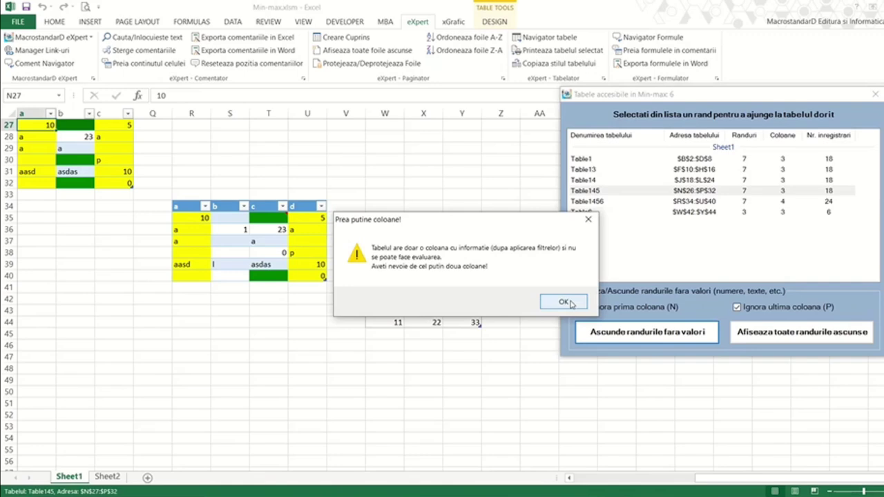
Dismiss the warning, select Table1456 and hide its two empty rows
click(569, 303)
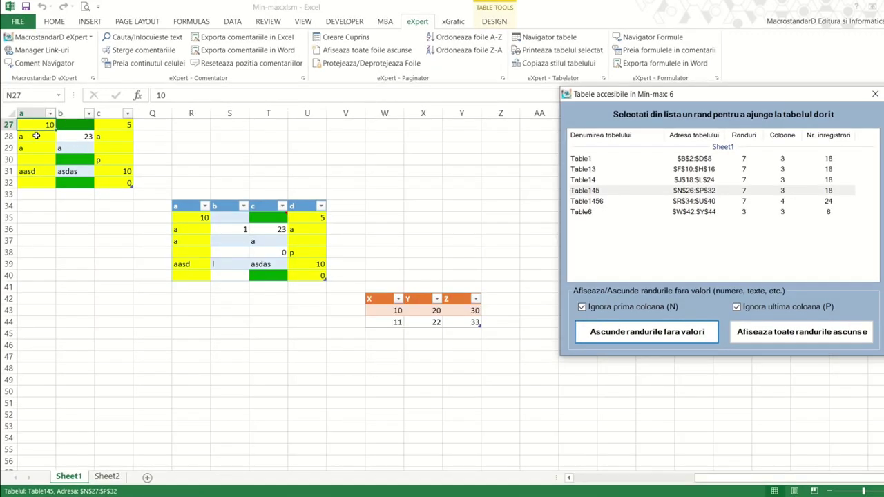
drag(36, 136, 128, 183)
click(236, 220)
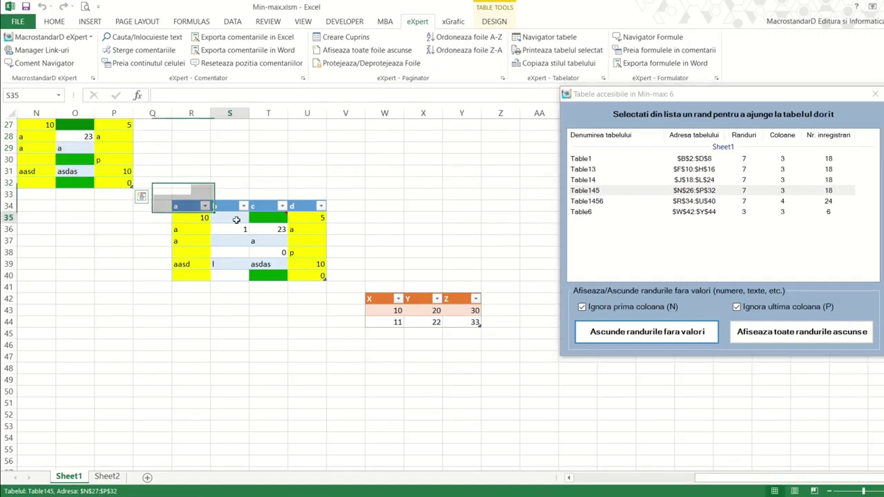
click(603, 200)
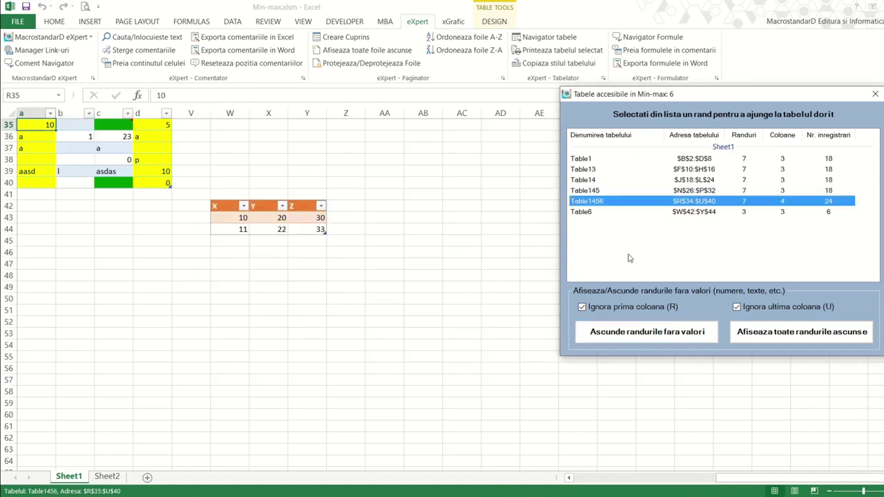
click(631, 332)
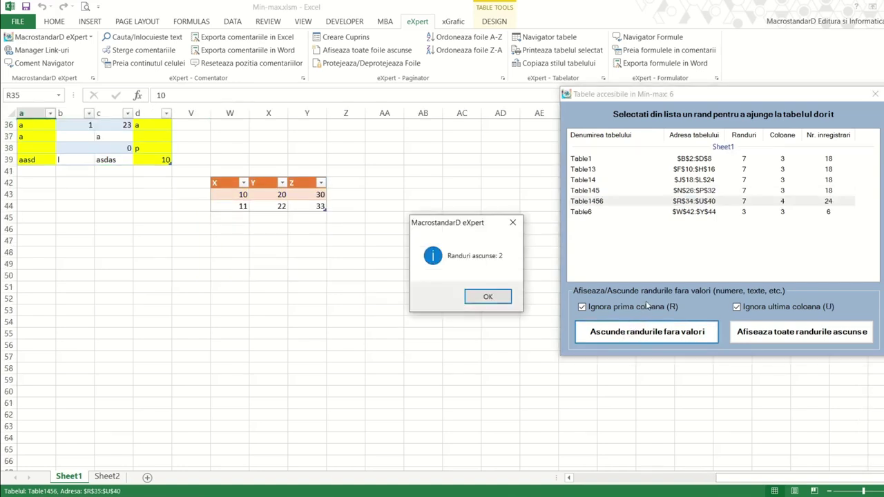
click(486, 298)
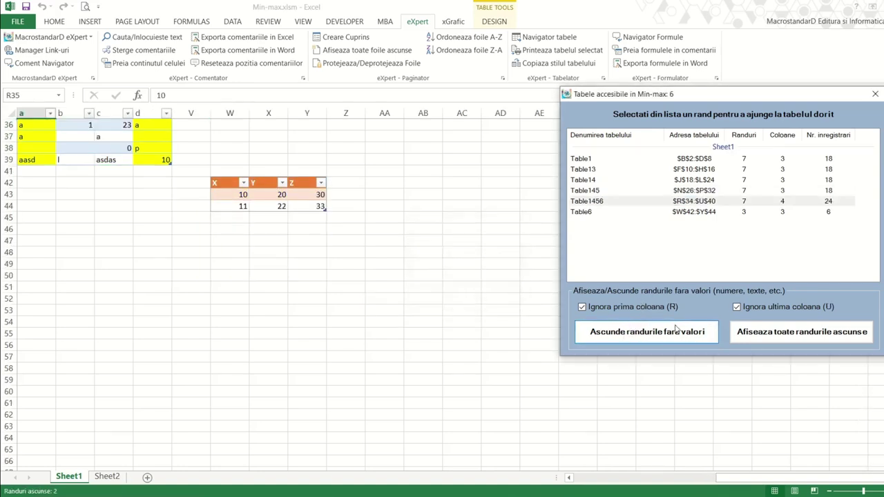
Show all hidden rows again, select Table6 and close the navigator
click(762, 334)
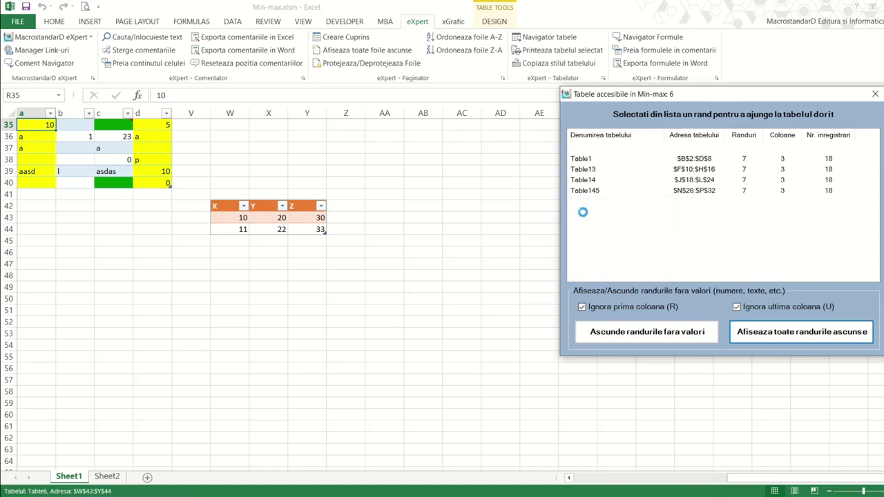
click(584, 212)
scroll(210, 193, up, 6)
scroll(420, 263, up, 1)
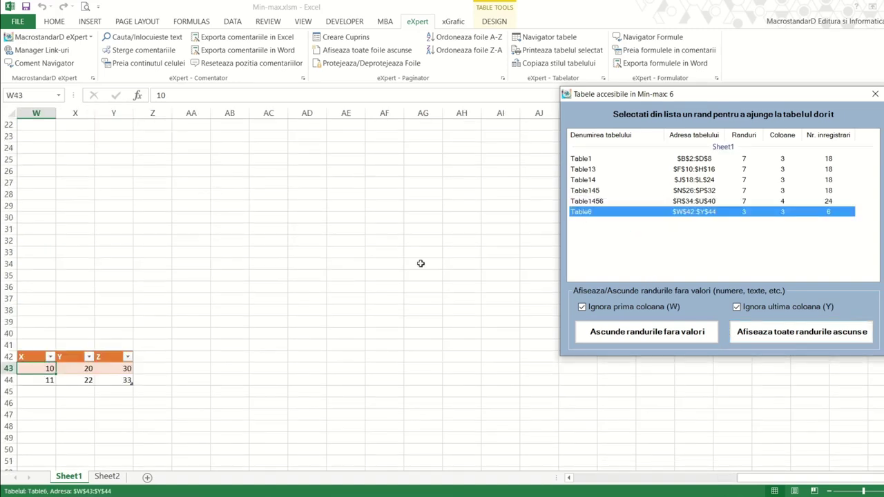
click(875, 94)
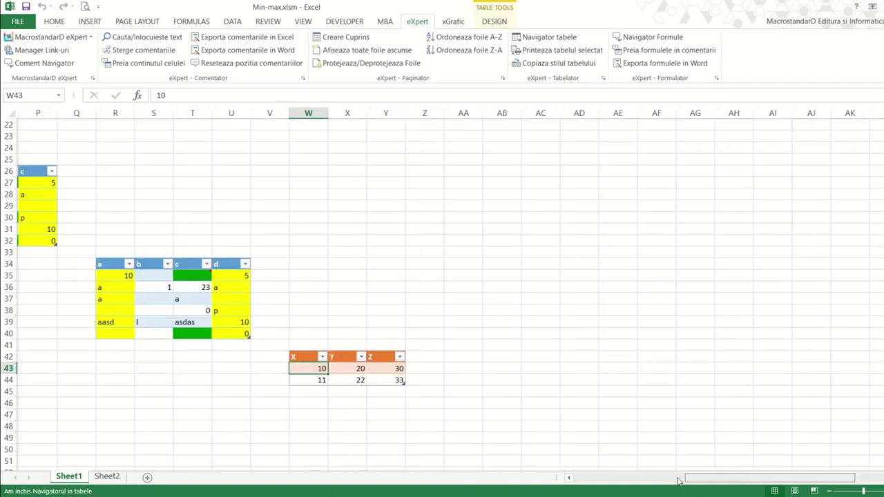
Copy Table6's orange TableStyleMedium3 style to all tables, answering Yes
drag(756, 477, 643, 478)
scroll(484, 276, up, 1)
click(542, 63)
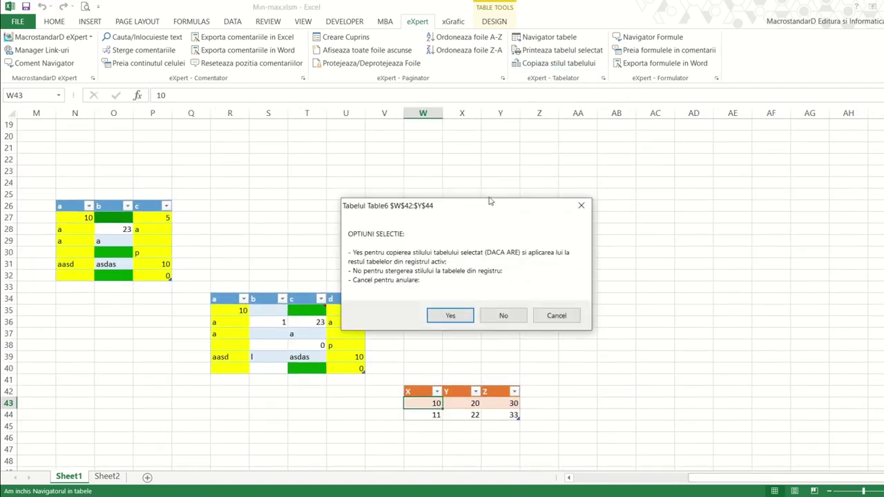
click(451, 315)
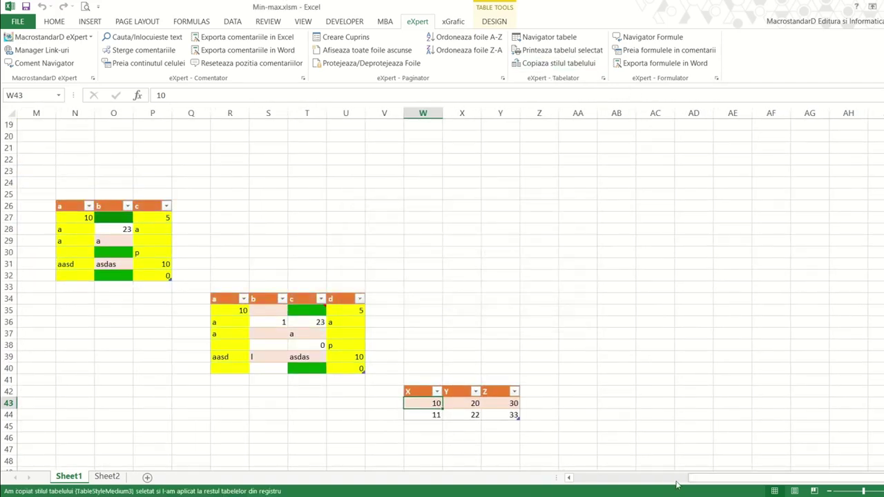
Remove the table styles from all tables by answering No, then deselect the tables
scroll(676, 486, left, 6)
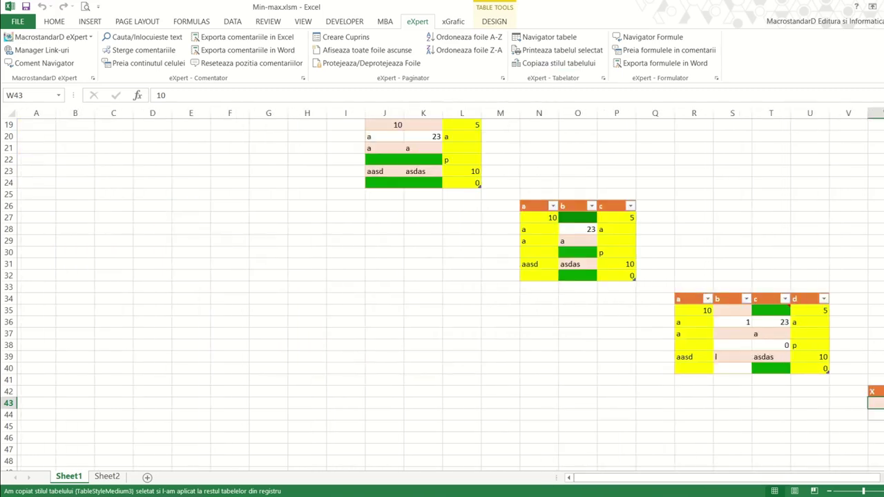
scroll(716, 141, up, 3)
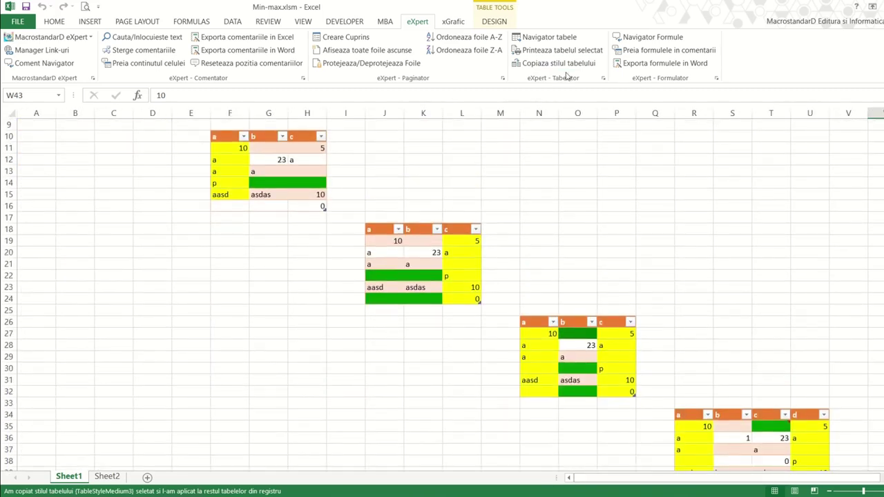
click(561, 66)
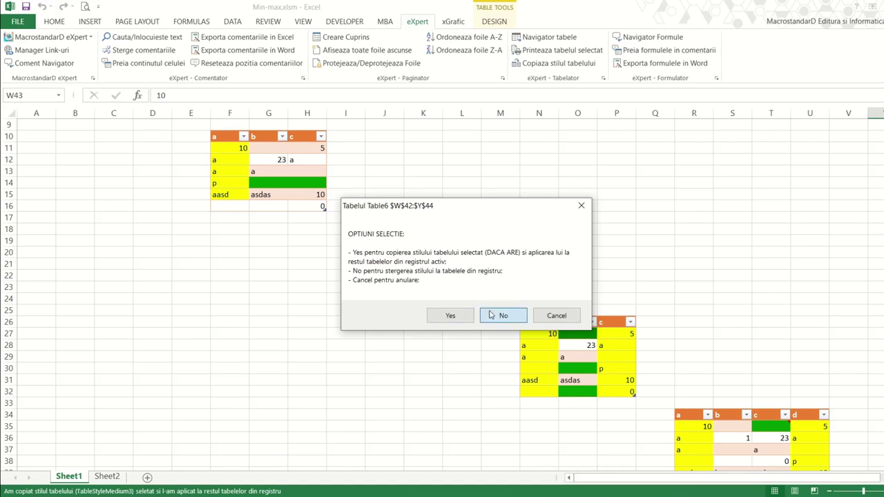
click(490, 315)
click(609, 249)
scroll(442, 295, down, 2)
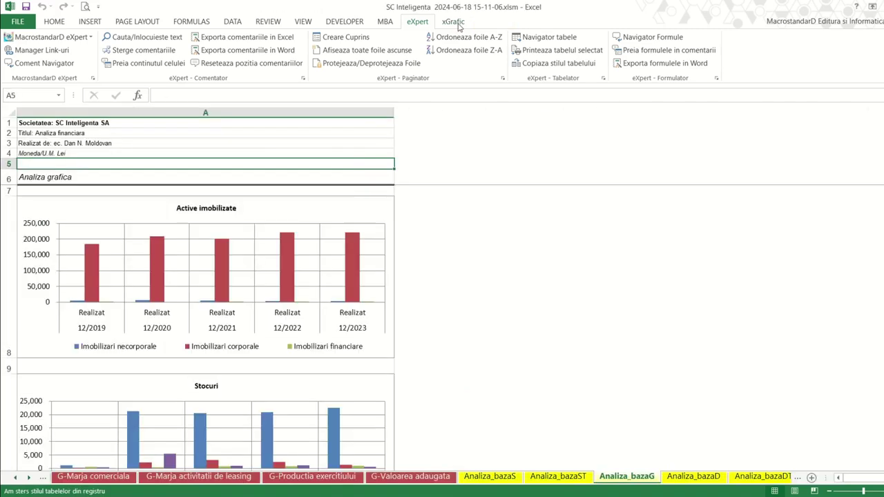
Apply a dark chart style to the Active imobilizate chart
click(458, 25)
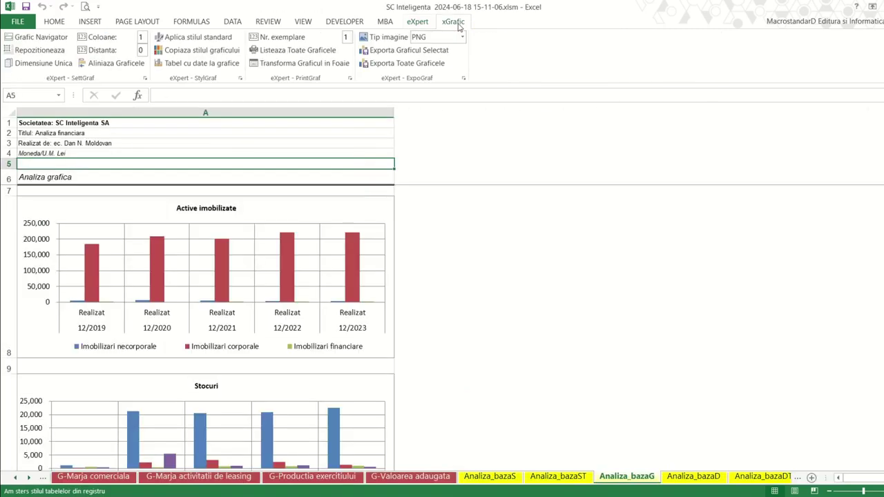
scroll(206, 290, down, 3)
scroll(206, 290, down, 3)
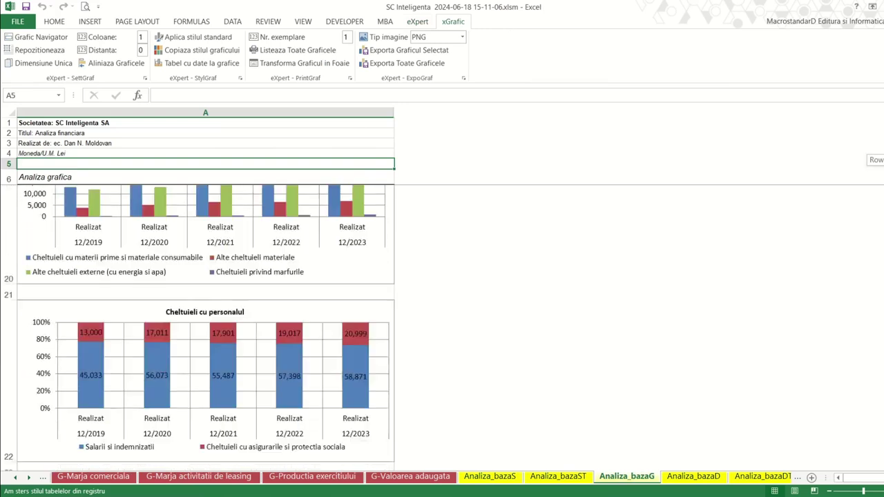
scroll(205, 290, down, 3)
scroll(206, 290, down, 3)
scroll(556, 274, up, 5)
scroll(556, 274, up, 5)
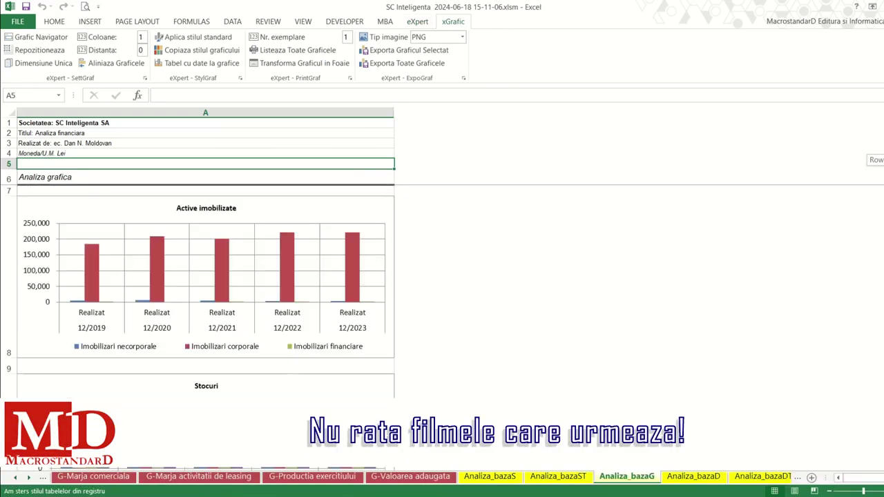
click(364, 223)
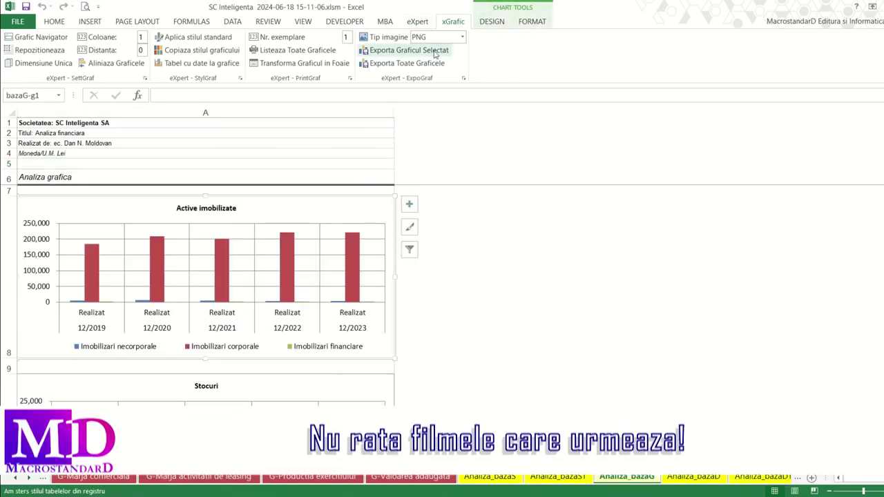
click(491, 22)
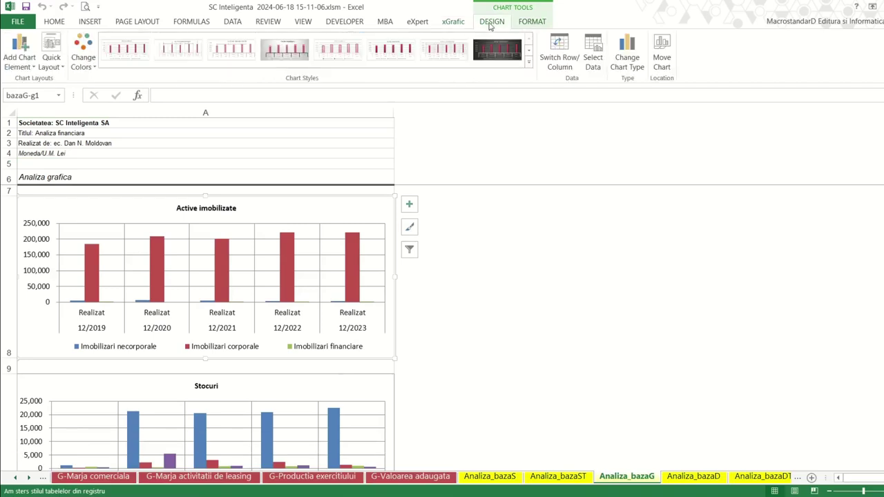
click(515, 58)
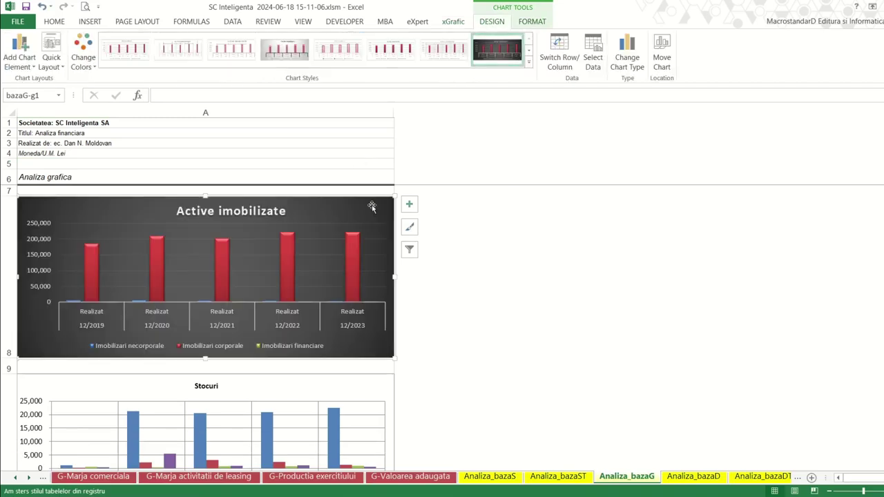
Copy the Active imobilizate chart's dark style to every chart via xGrafic > Copiaza stilul graficului
click(455, 23)
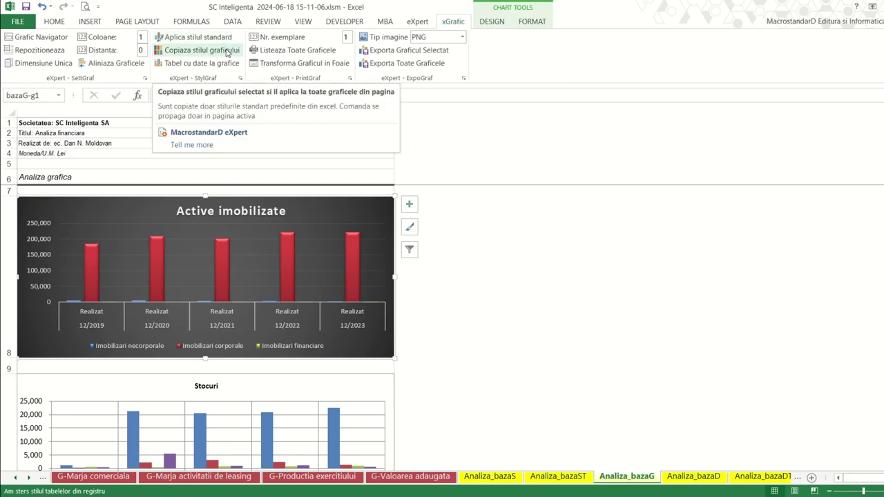
click(227, 53)
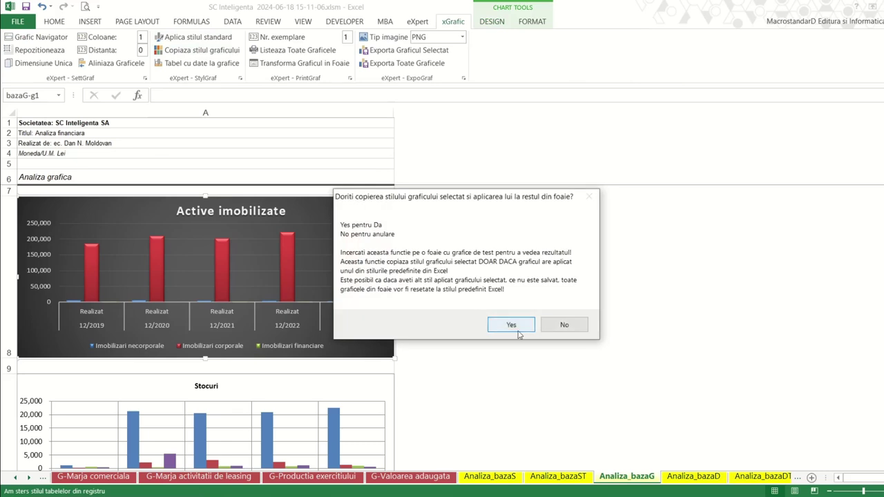
click(518, 332)
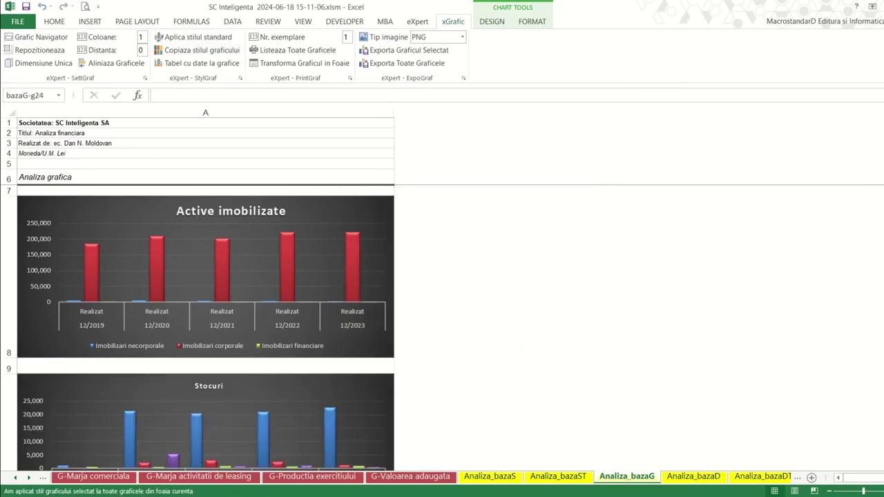
drag(880, 152, 879, 154)
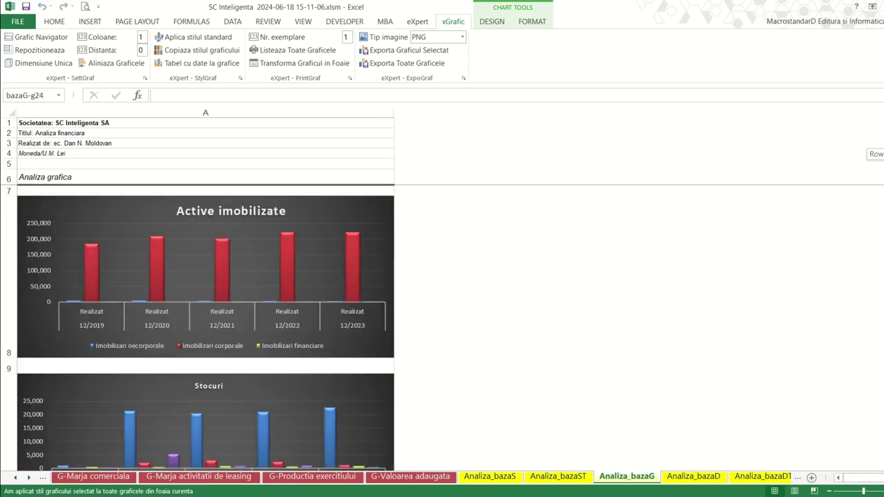